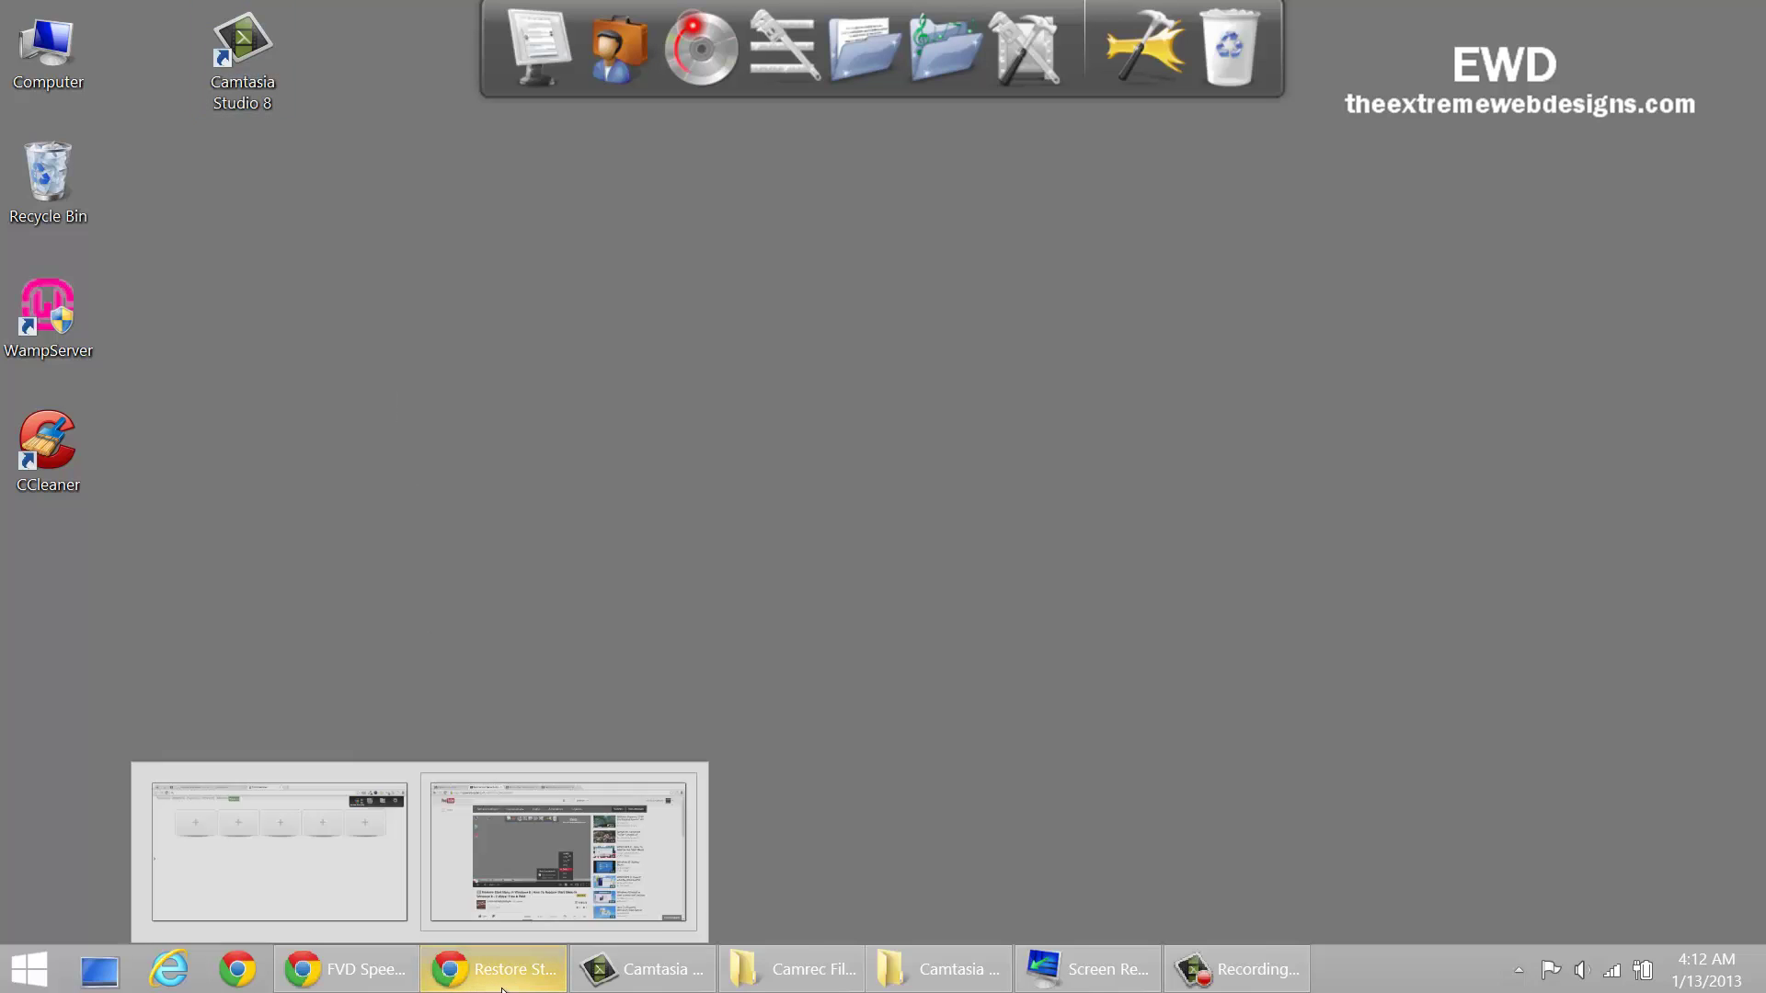
# Check the desktop screen resolution settings, then close that window.
pyautogui.click(483, 961)
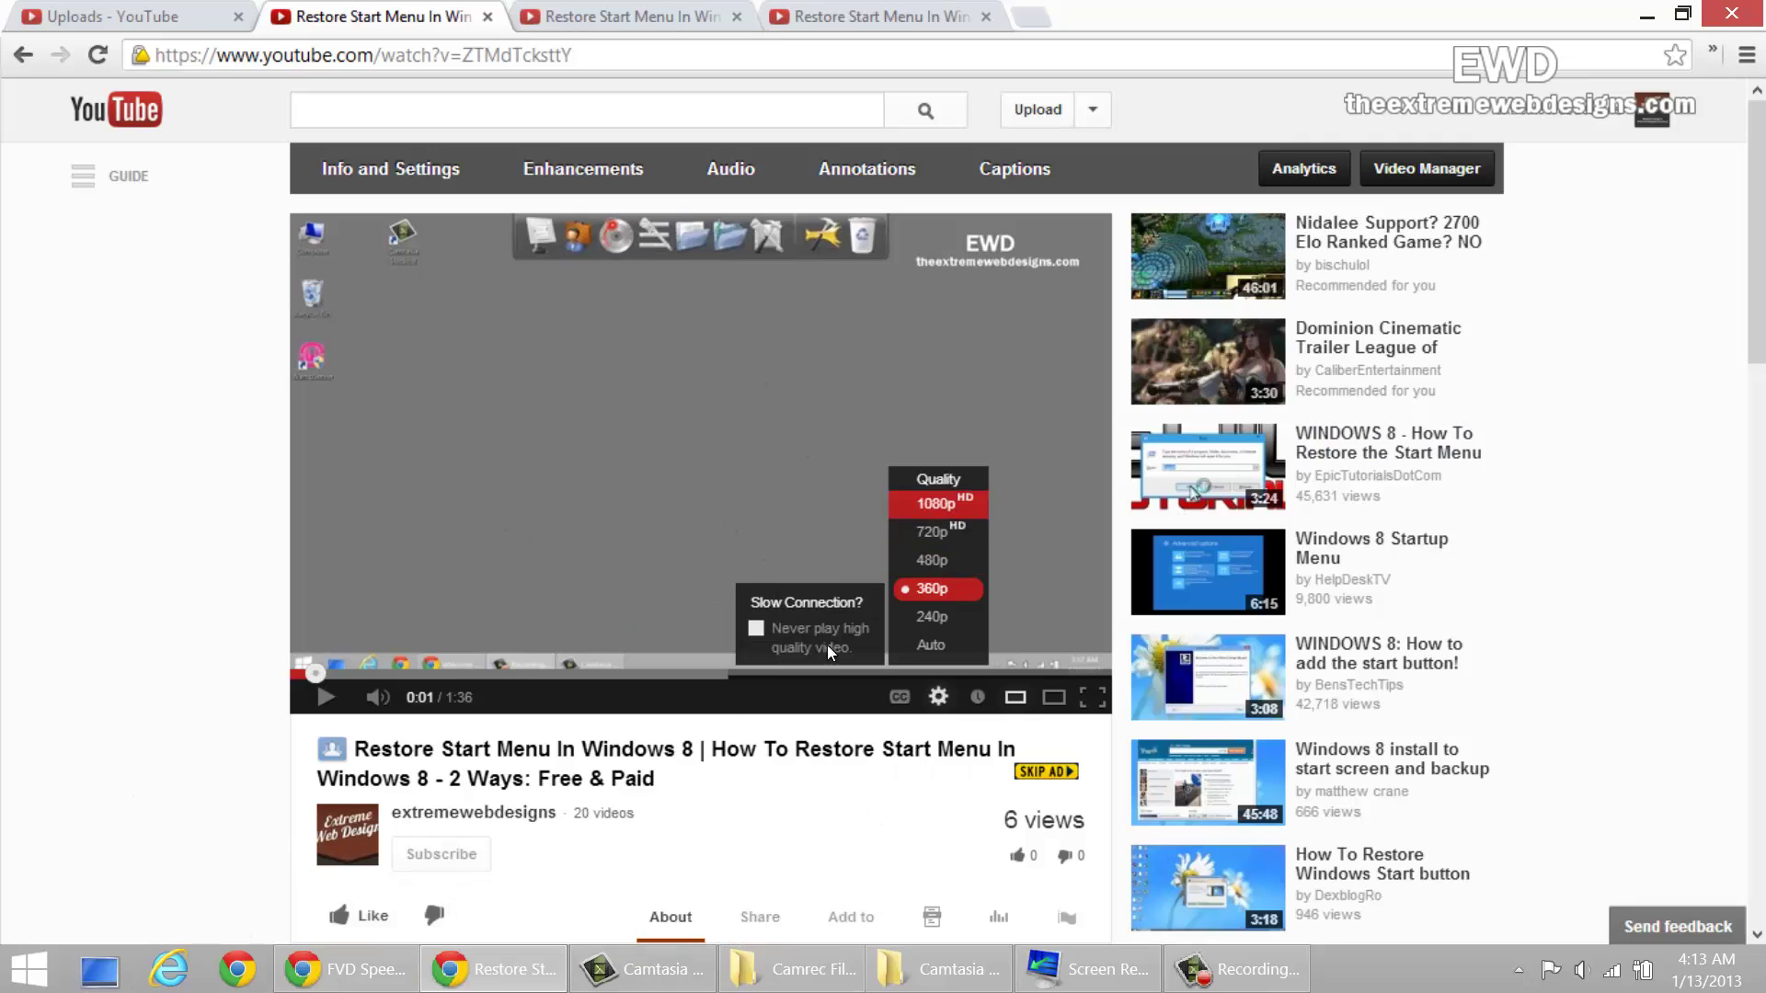
pyautogui.click(114, 977)
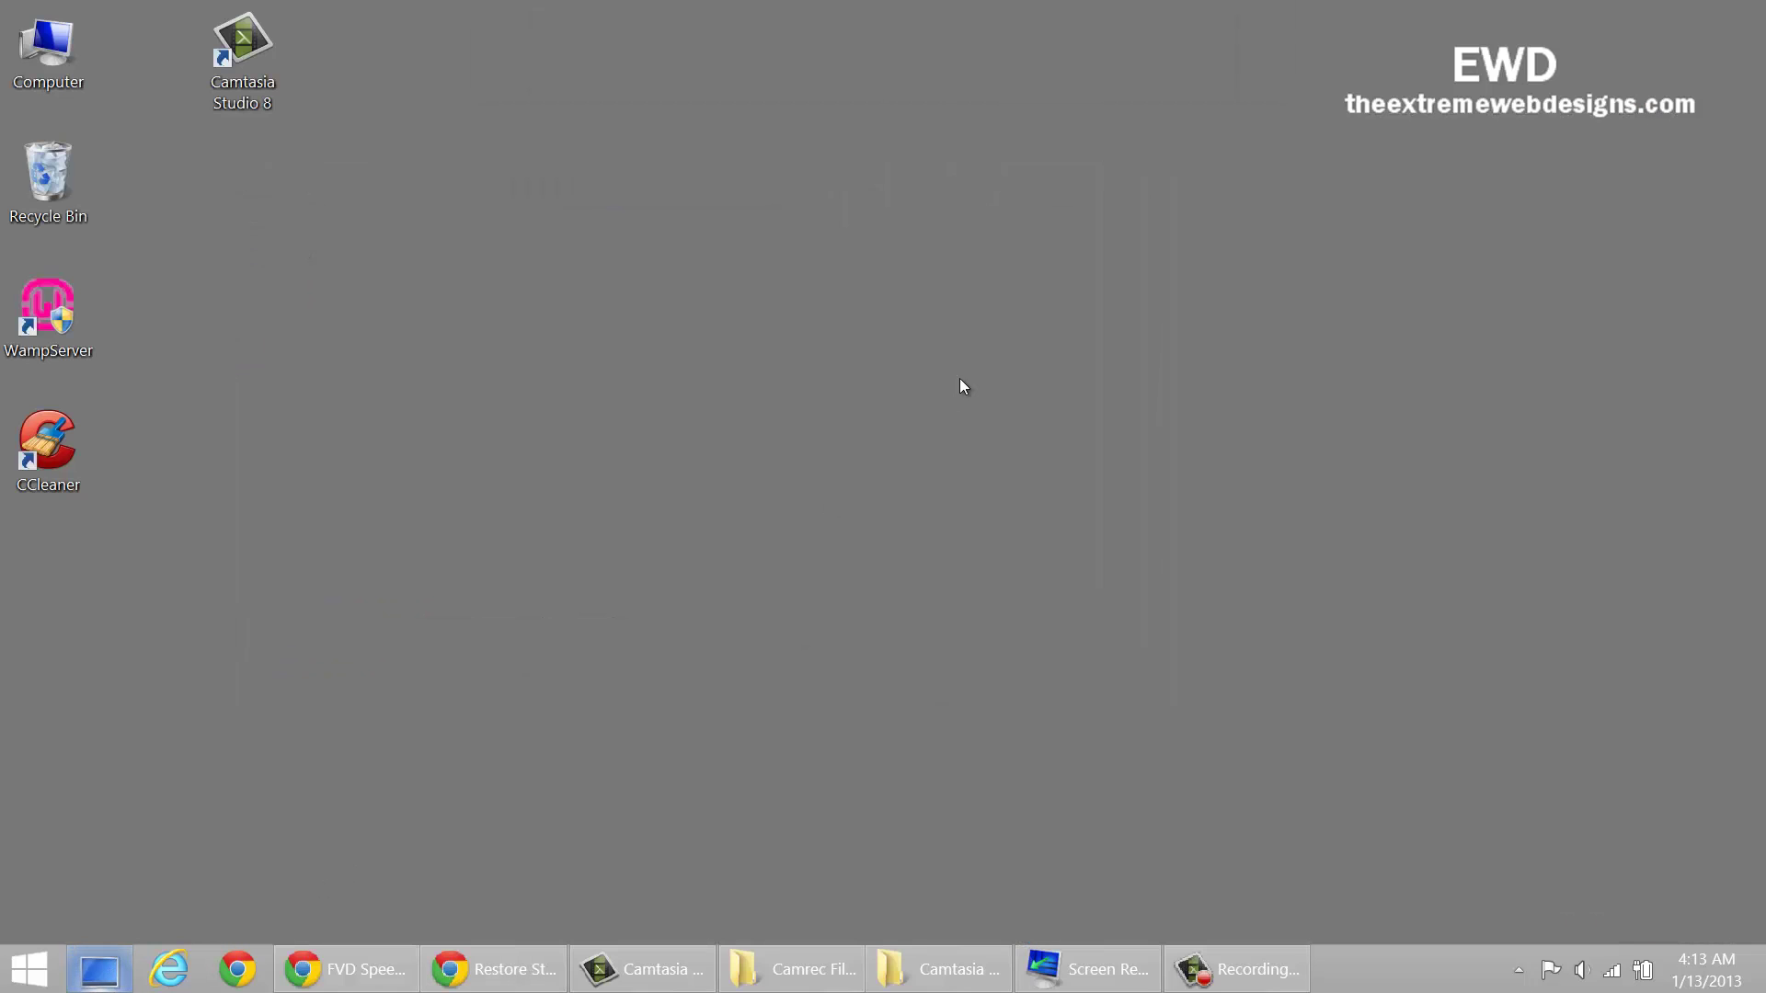
pyautogui.click(1103, 975)
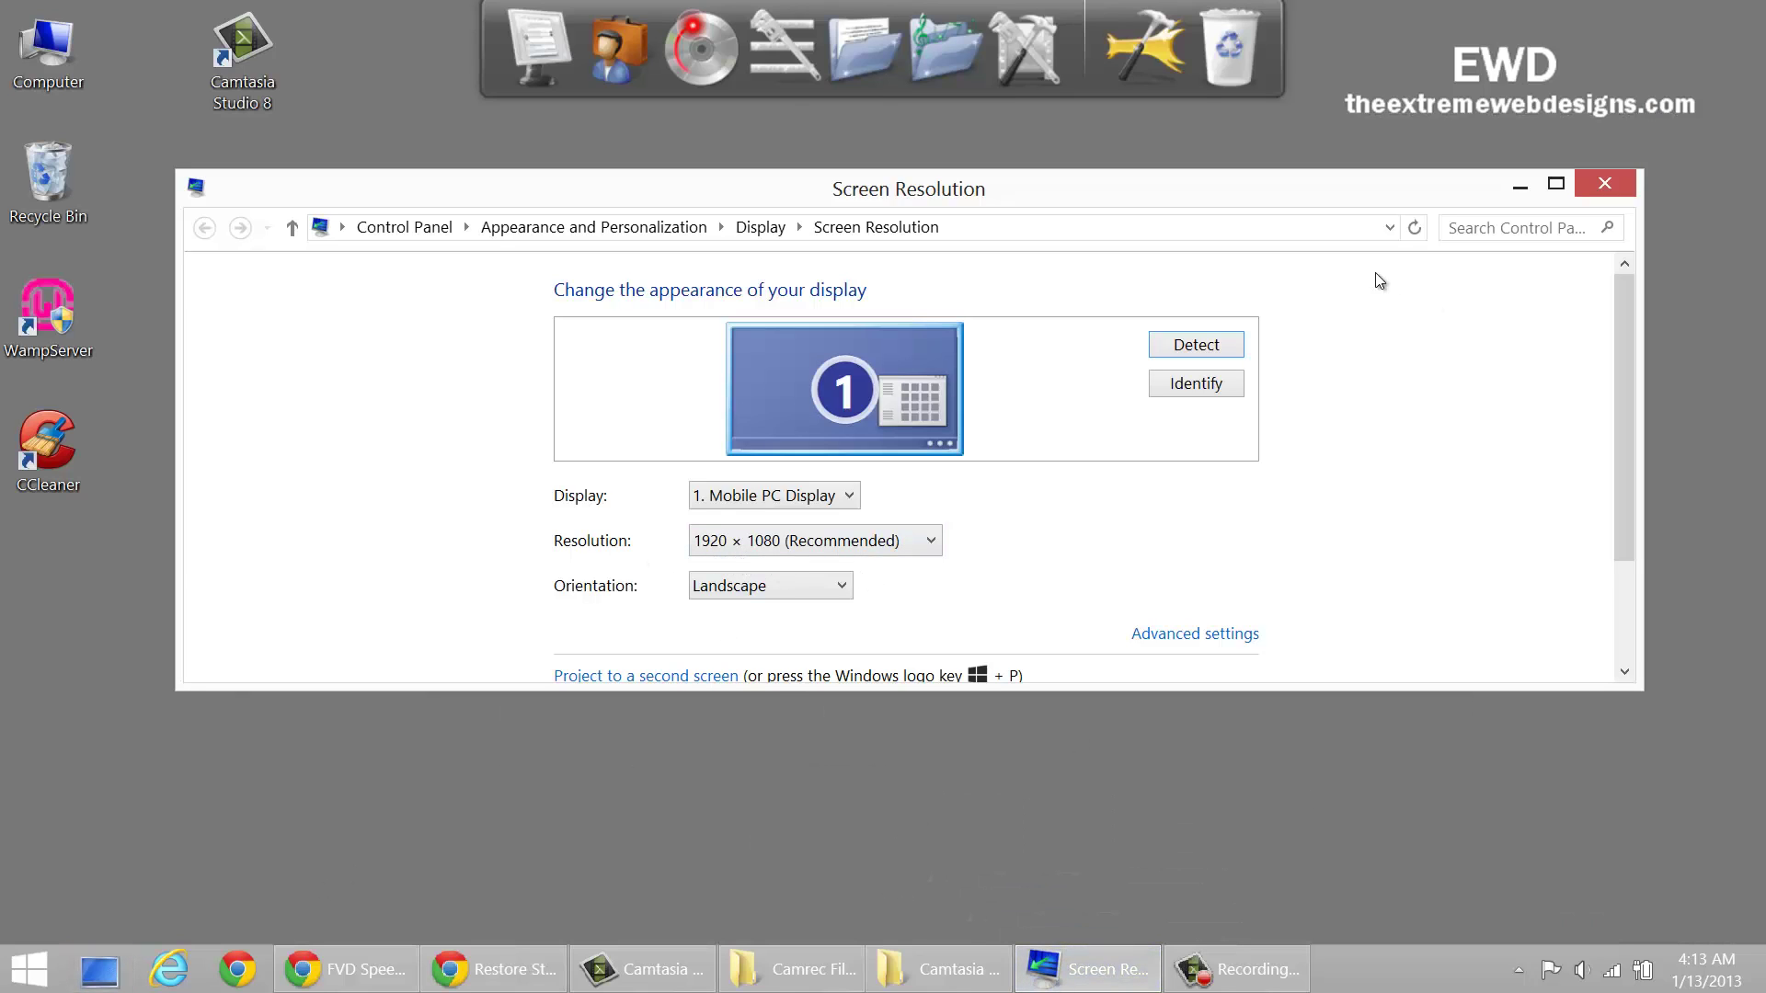
pyautogui.click(1529, 182)
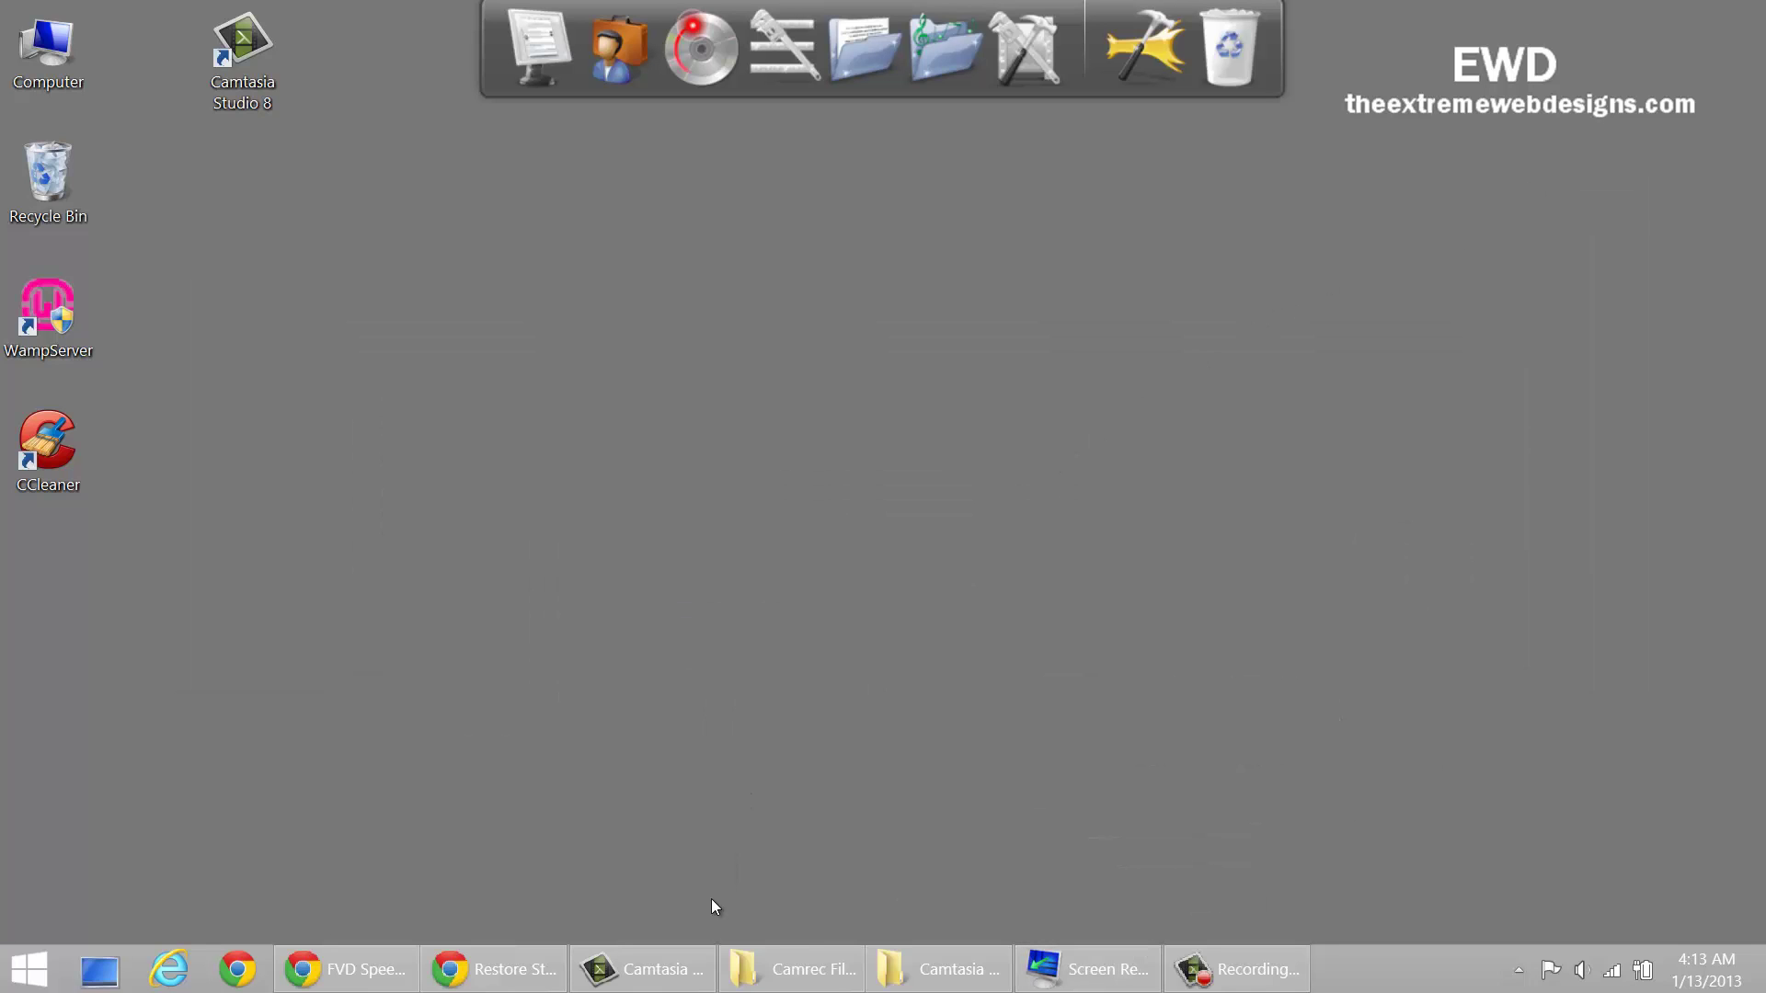
# Import sample.camrec from the recording files folder into the Camtasia project.
pyautogui.click(664, 972)
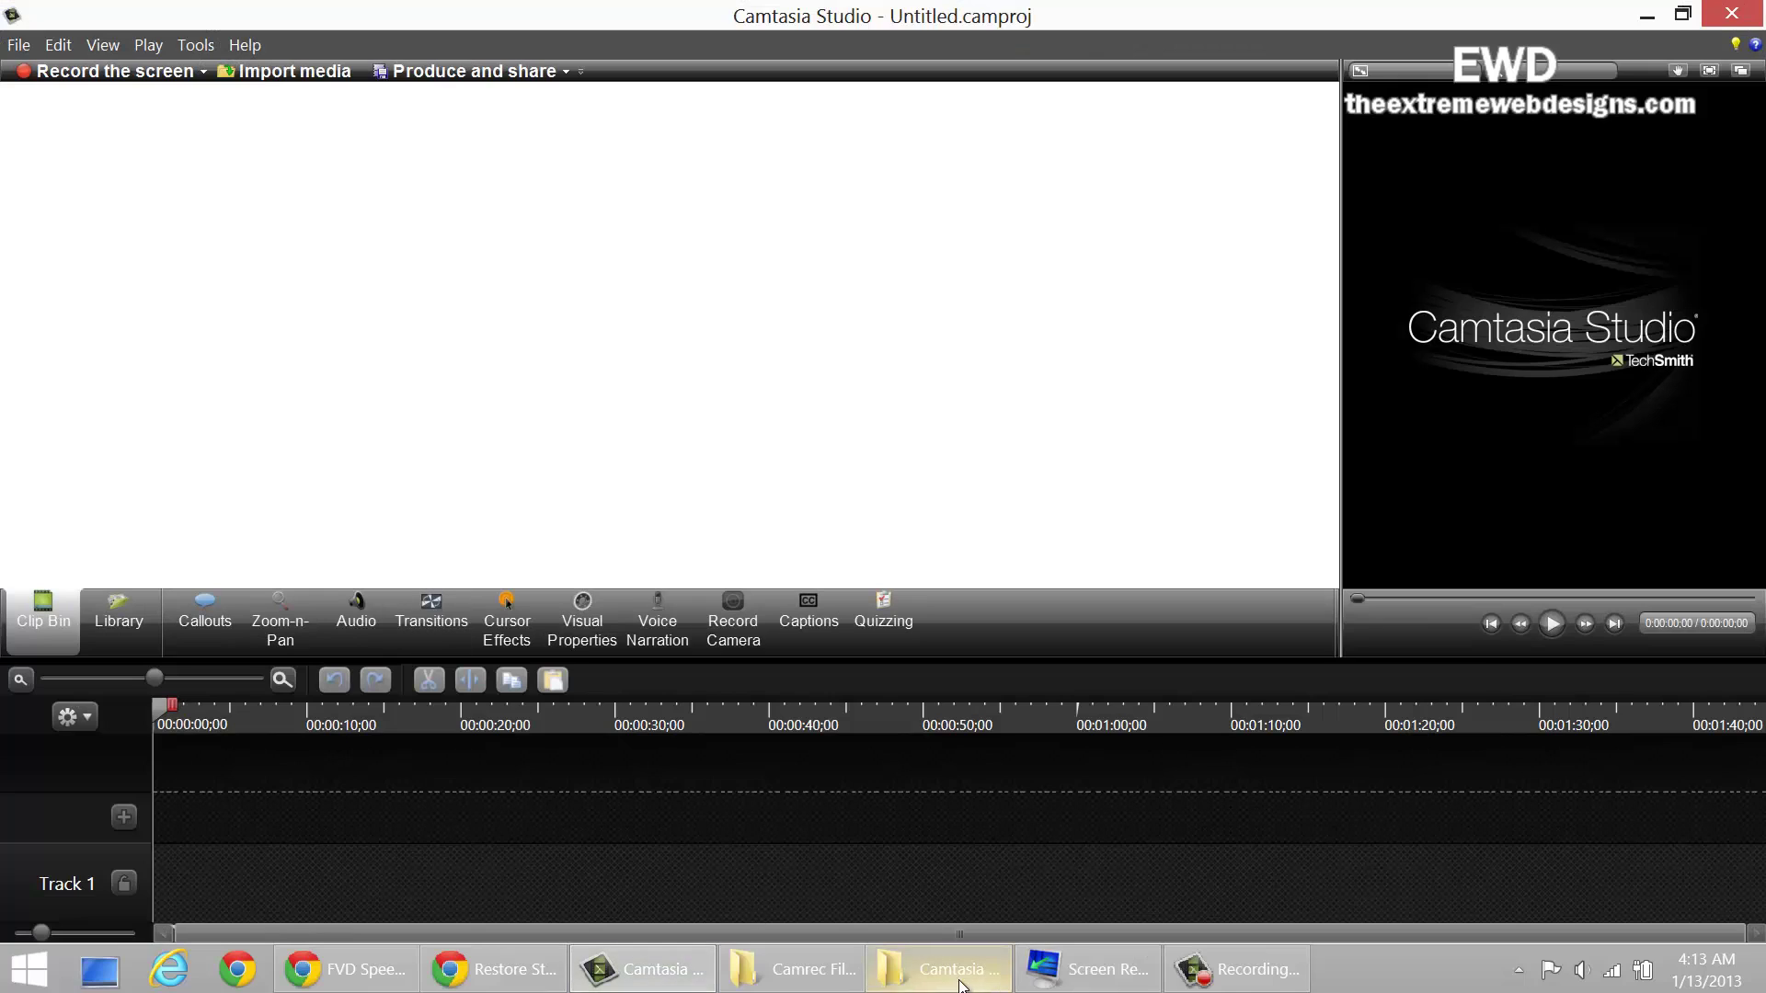
pyautogui.click(831, 981)
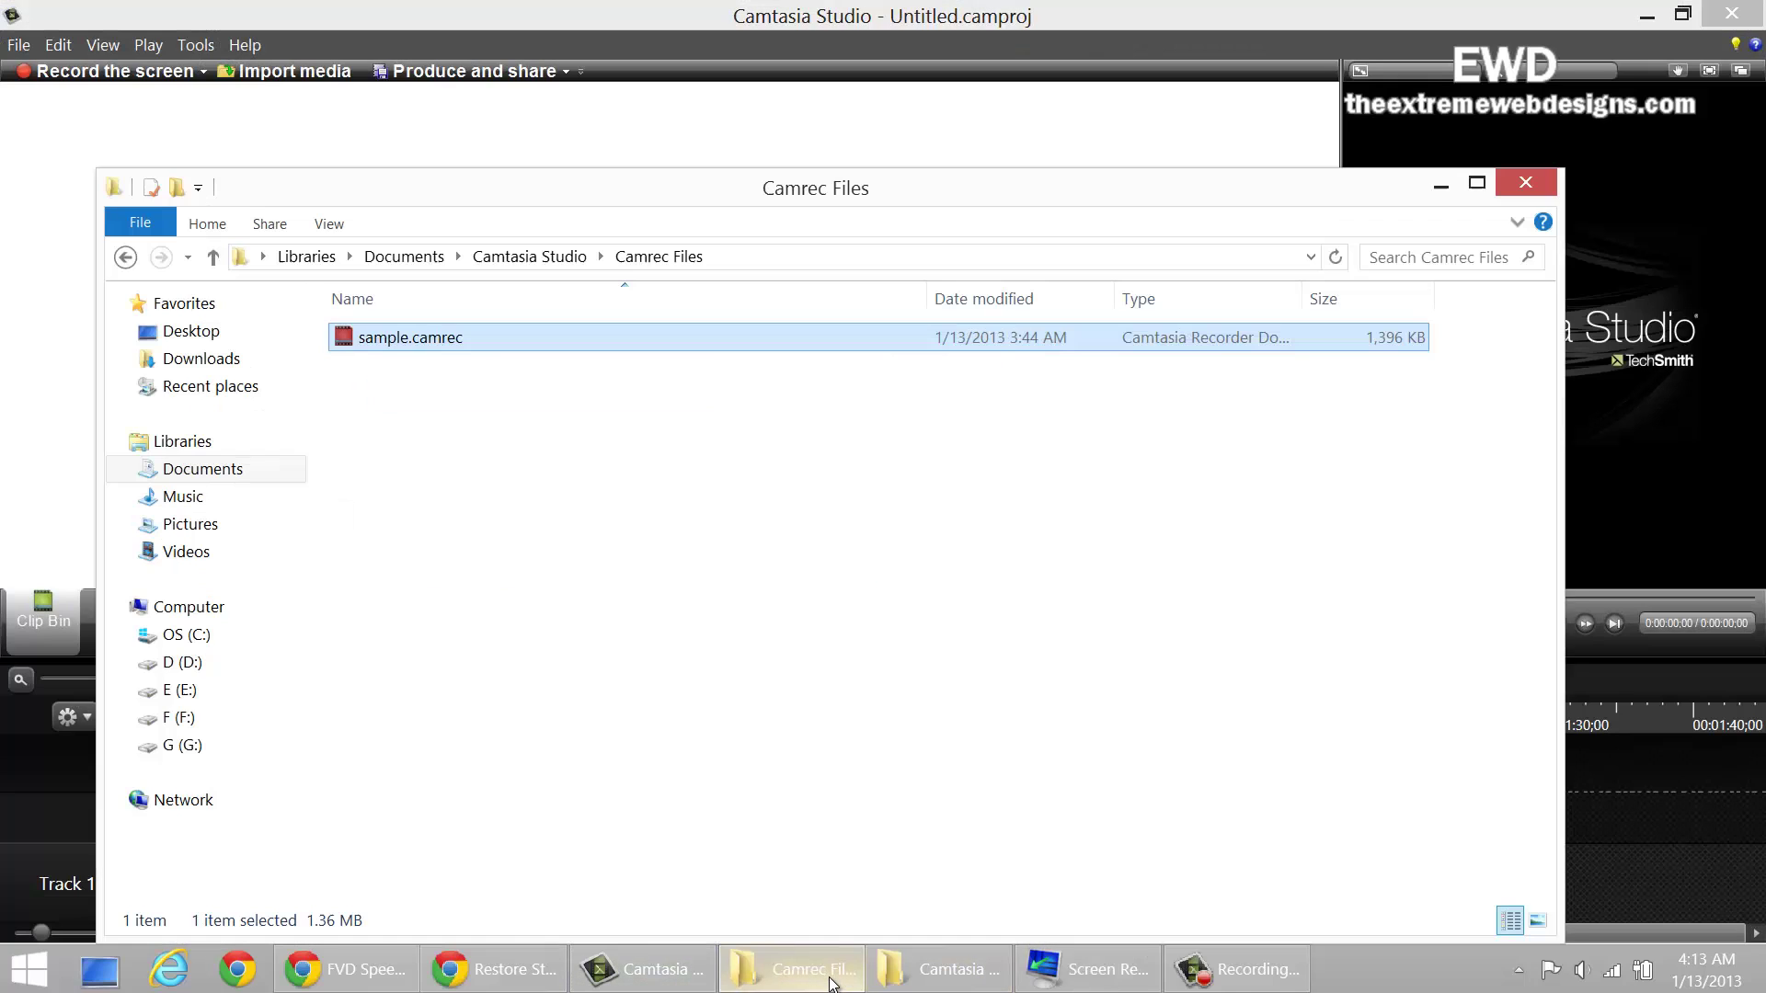
pyautogui.doubleClick(391, 340)
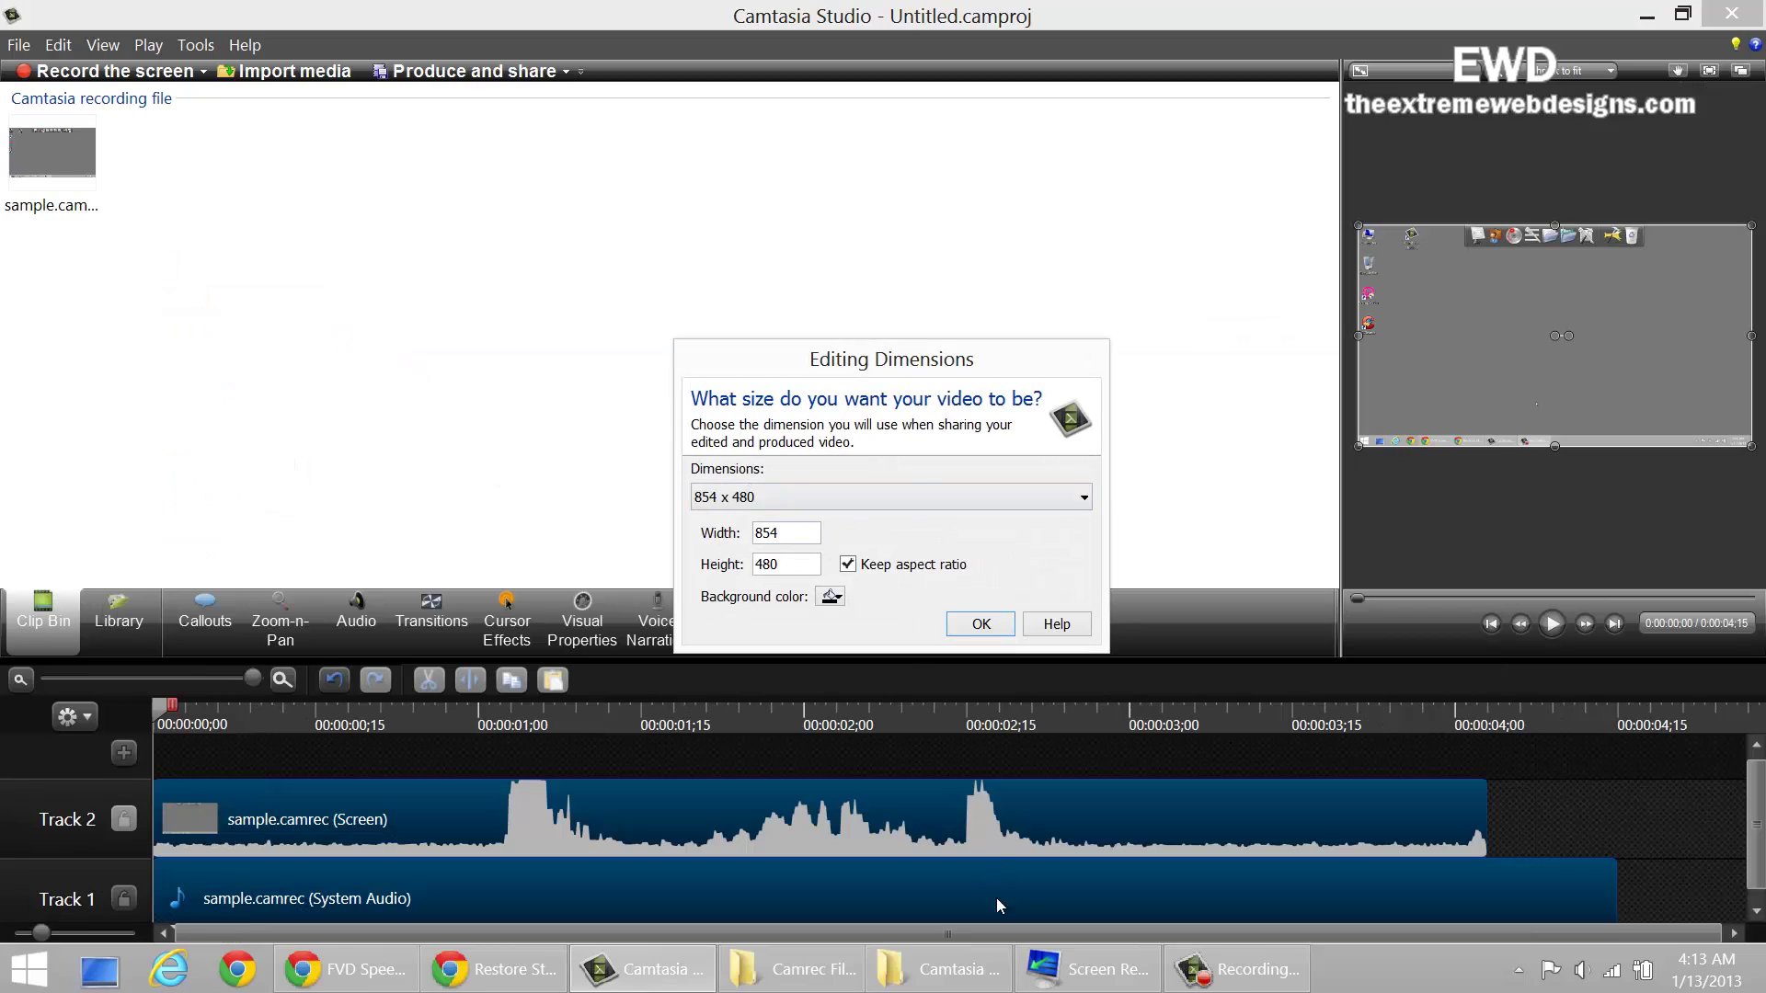
# Set the editing dimensions to the 1920 x 1080 recording dimensions and confirm.
pyautogui.click(803, 496)
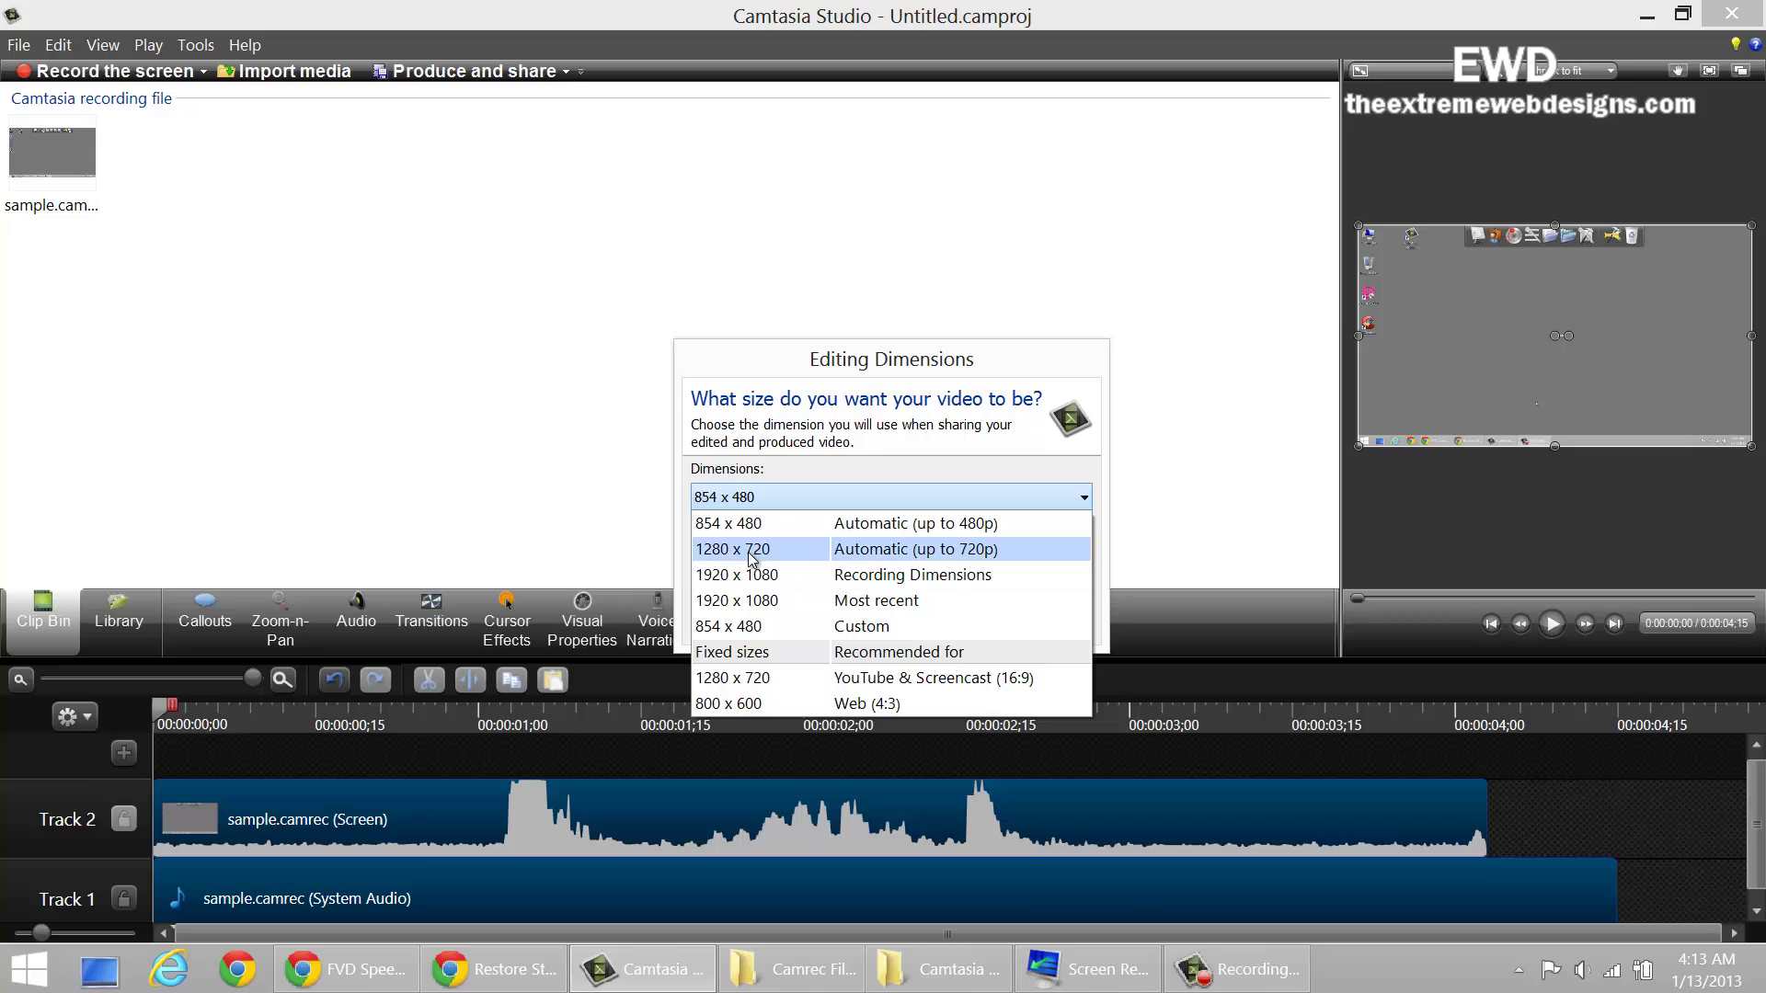
pyautogui.click(797, 548)
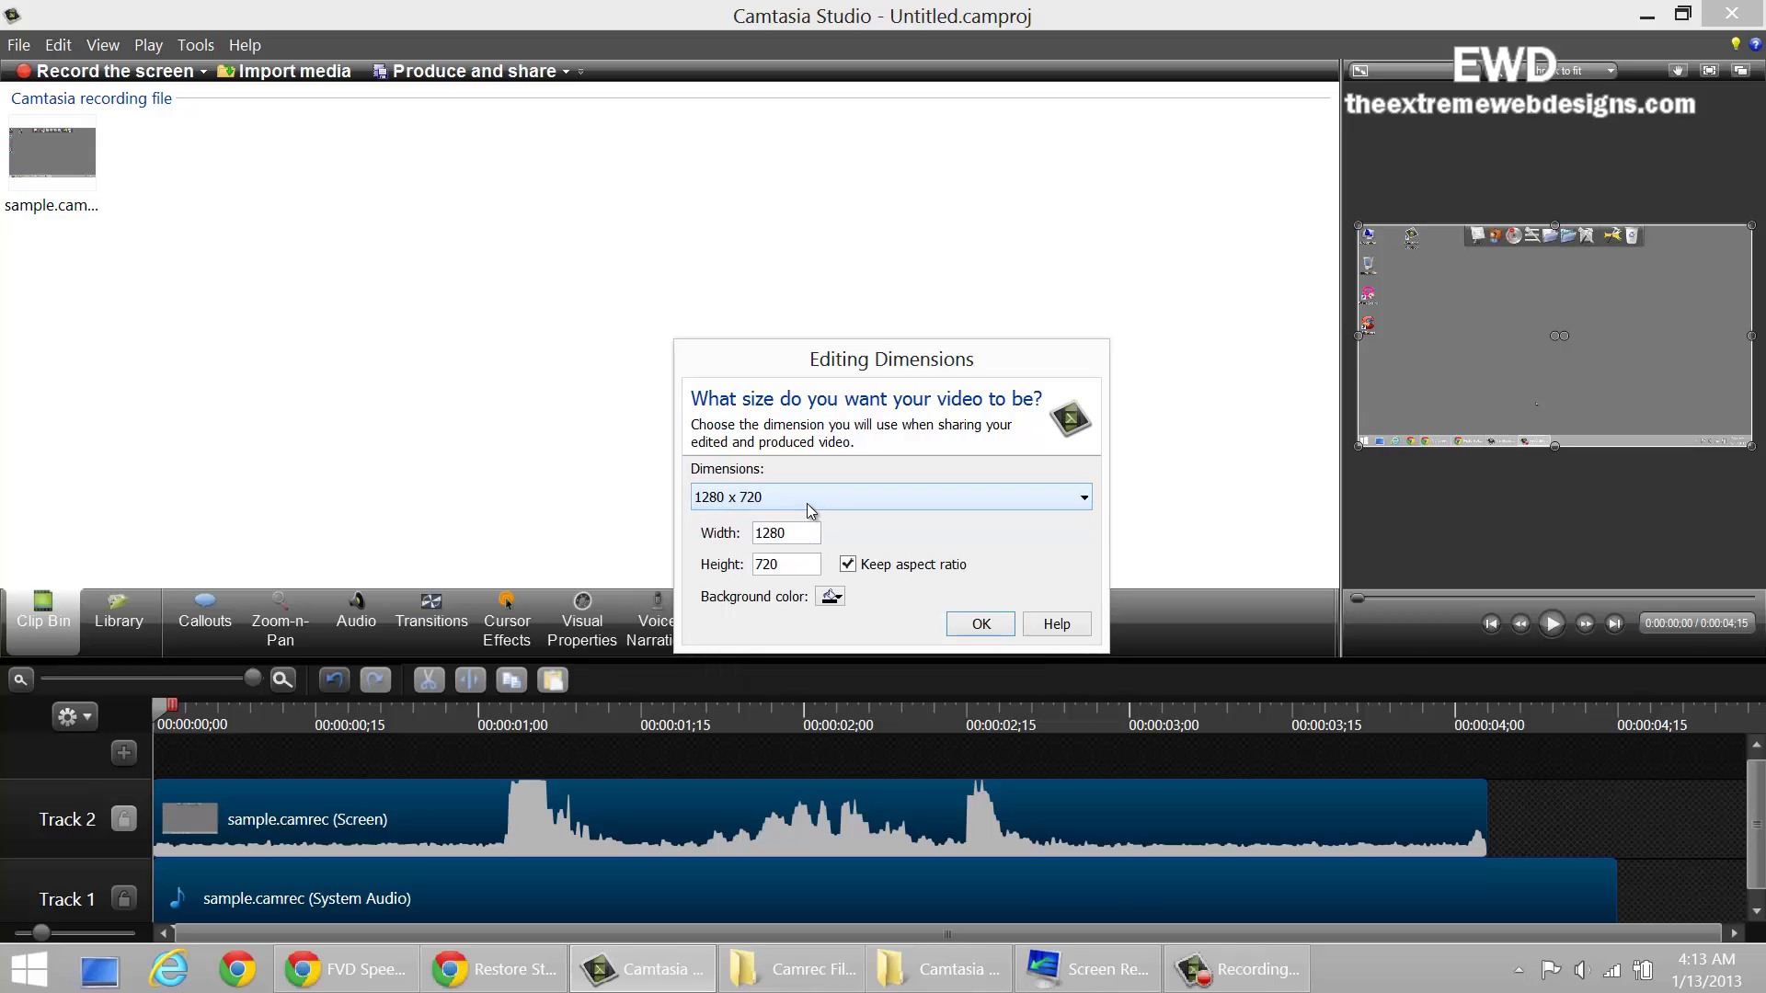
pyautogui.click(808, 501)
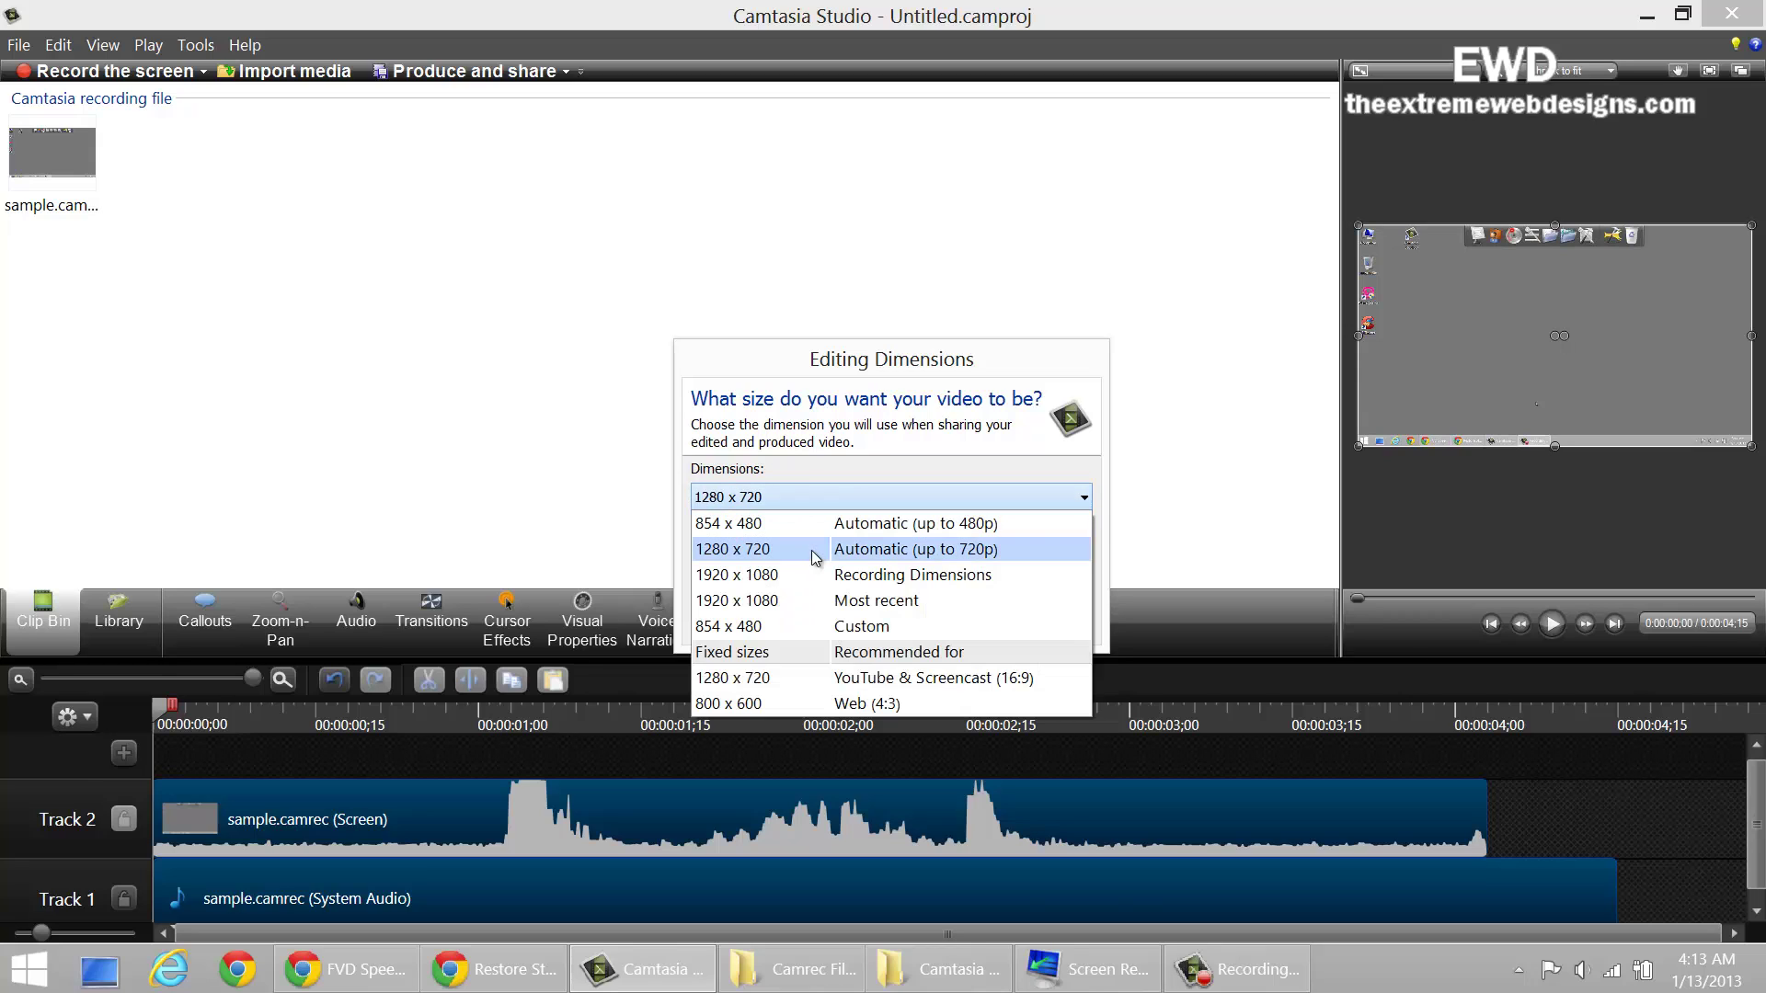
pyautogui.click(750, 580)
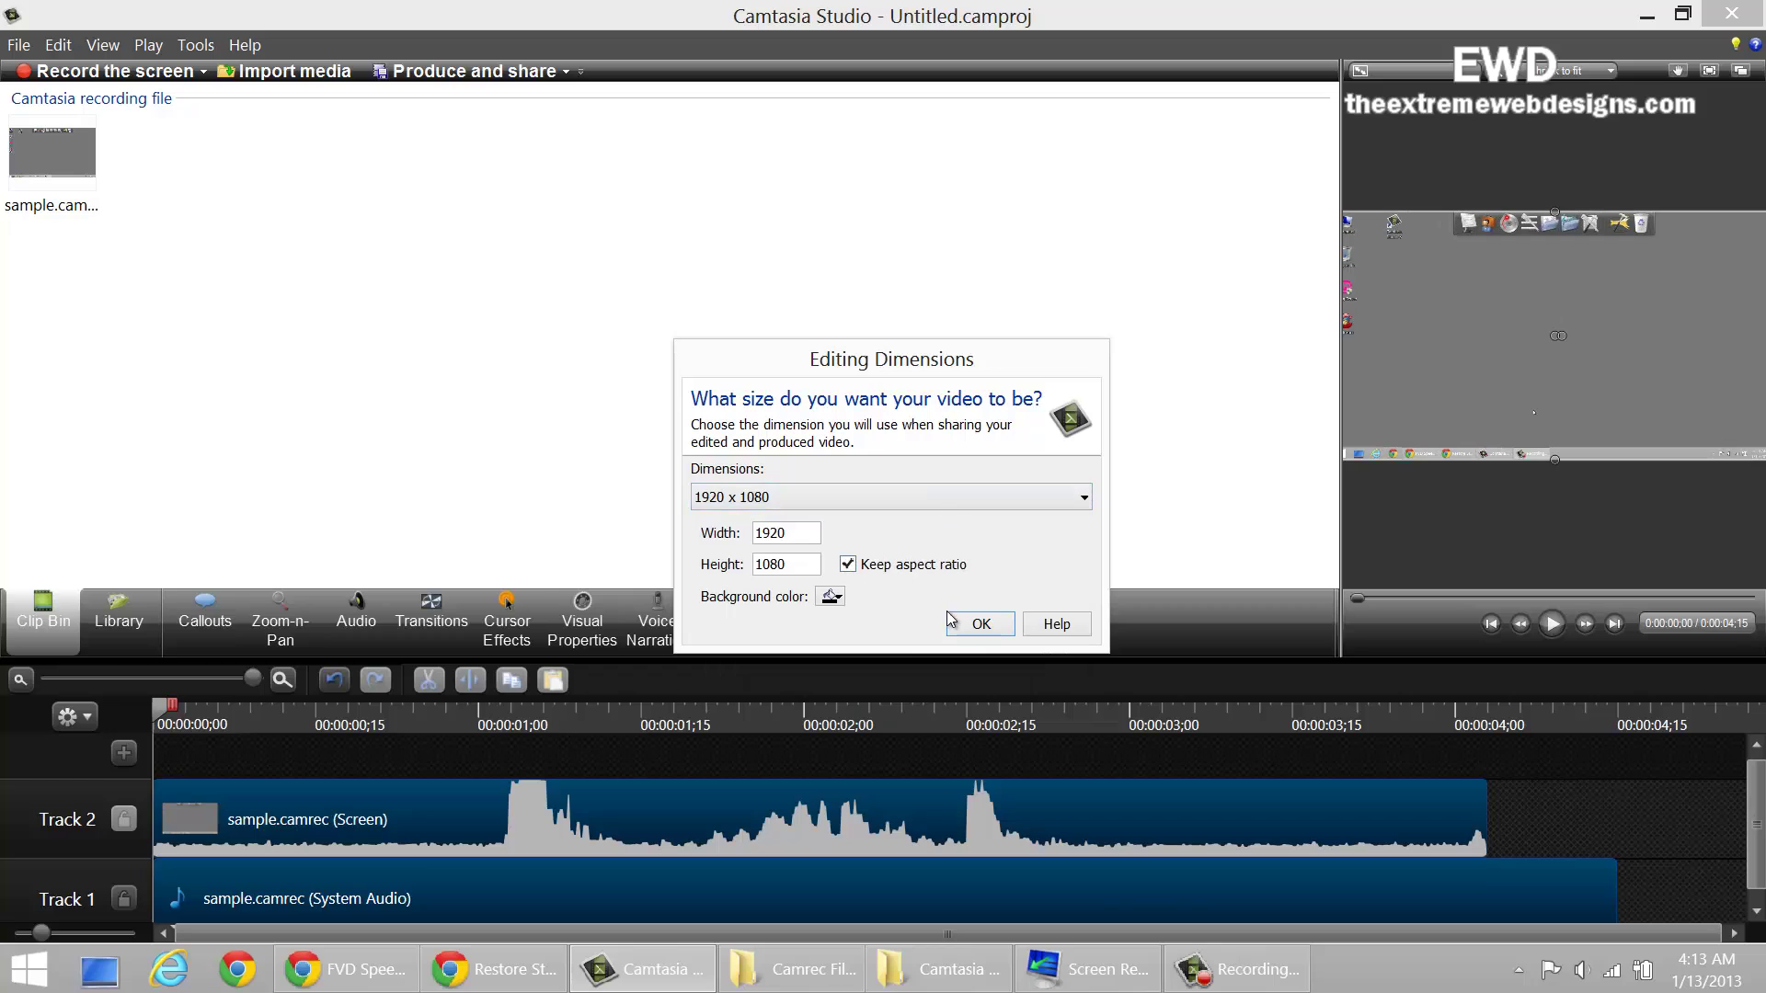
pyautogui.click(1002, 625)
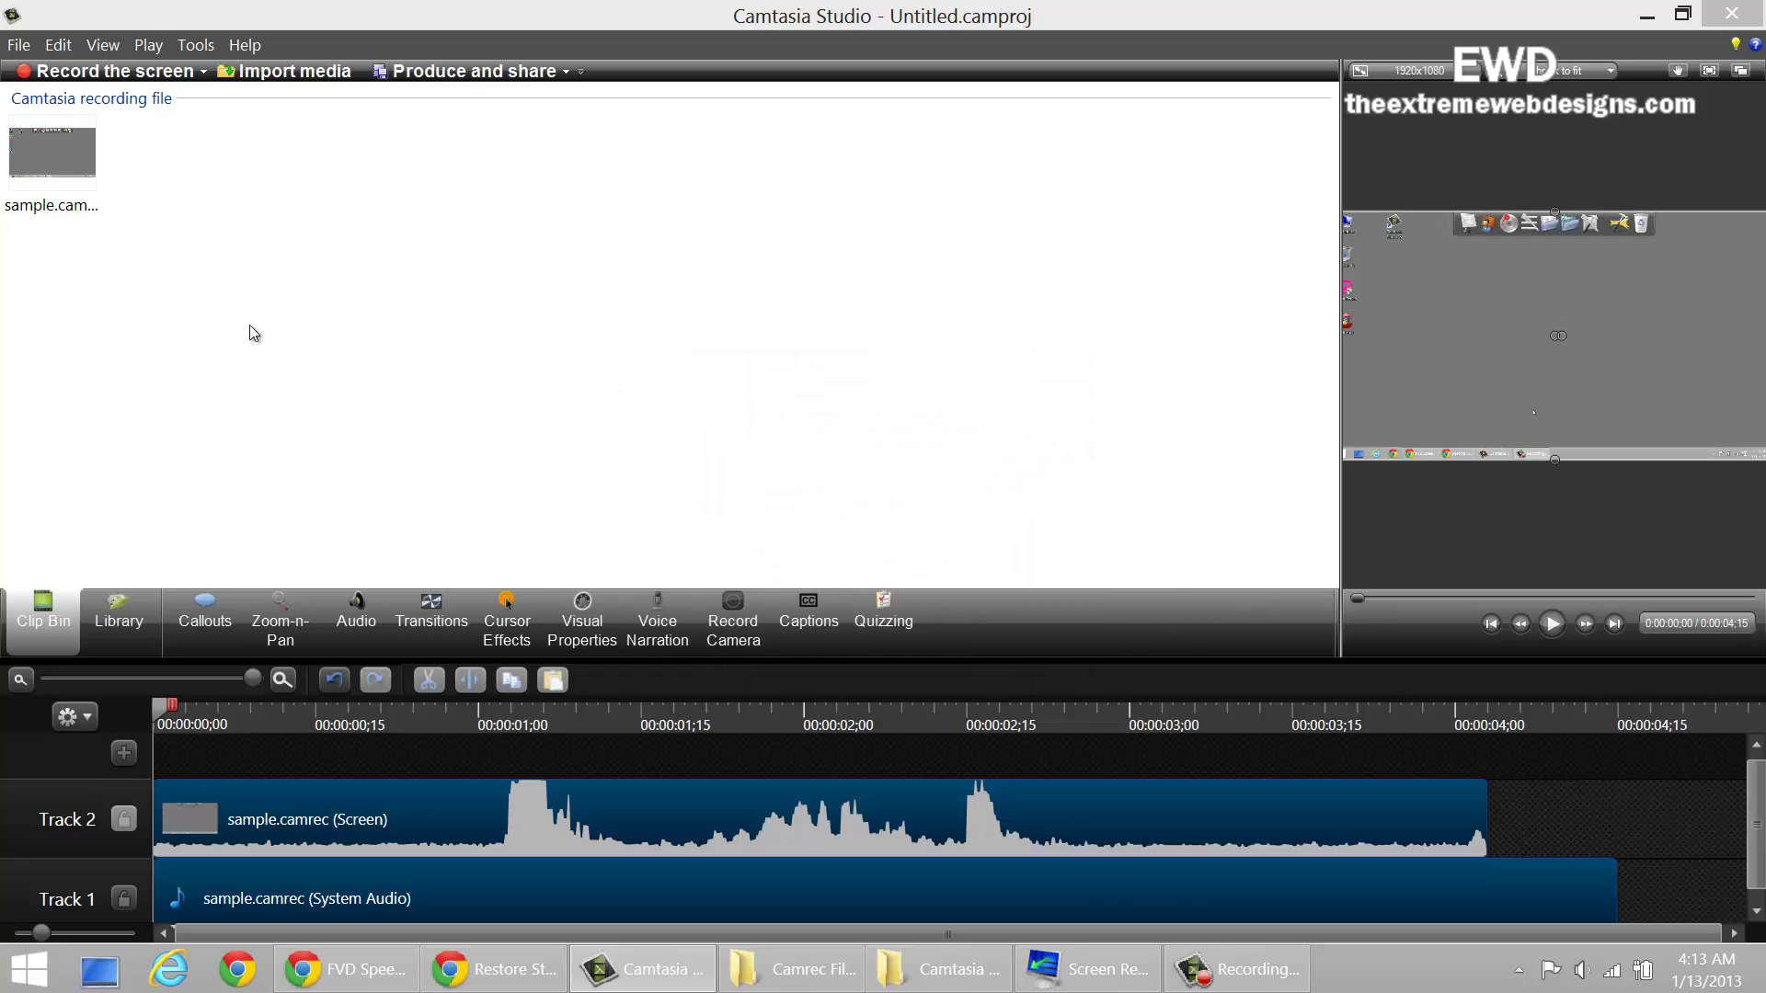
# From the Produce and share wizard's preset list, open Add / Edit preset to manage production presets.
pyautogui.click(486, 81)
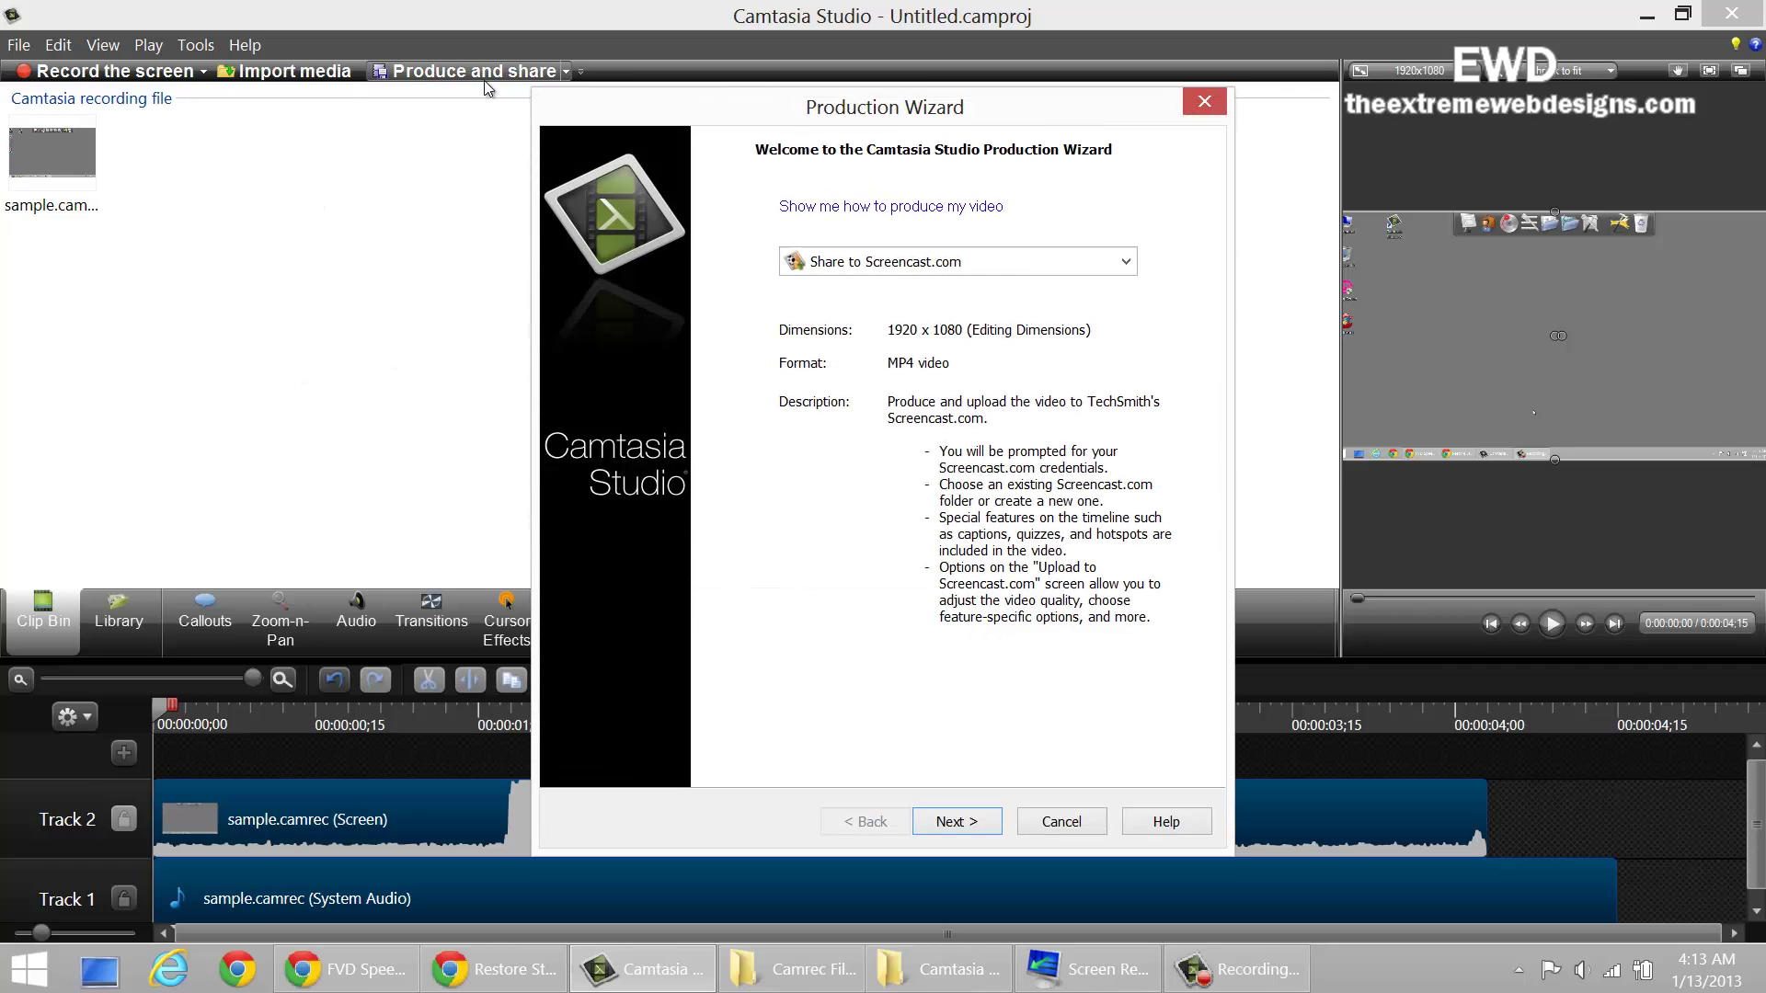
pyautogui.click(1039, 262)
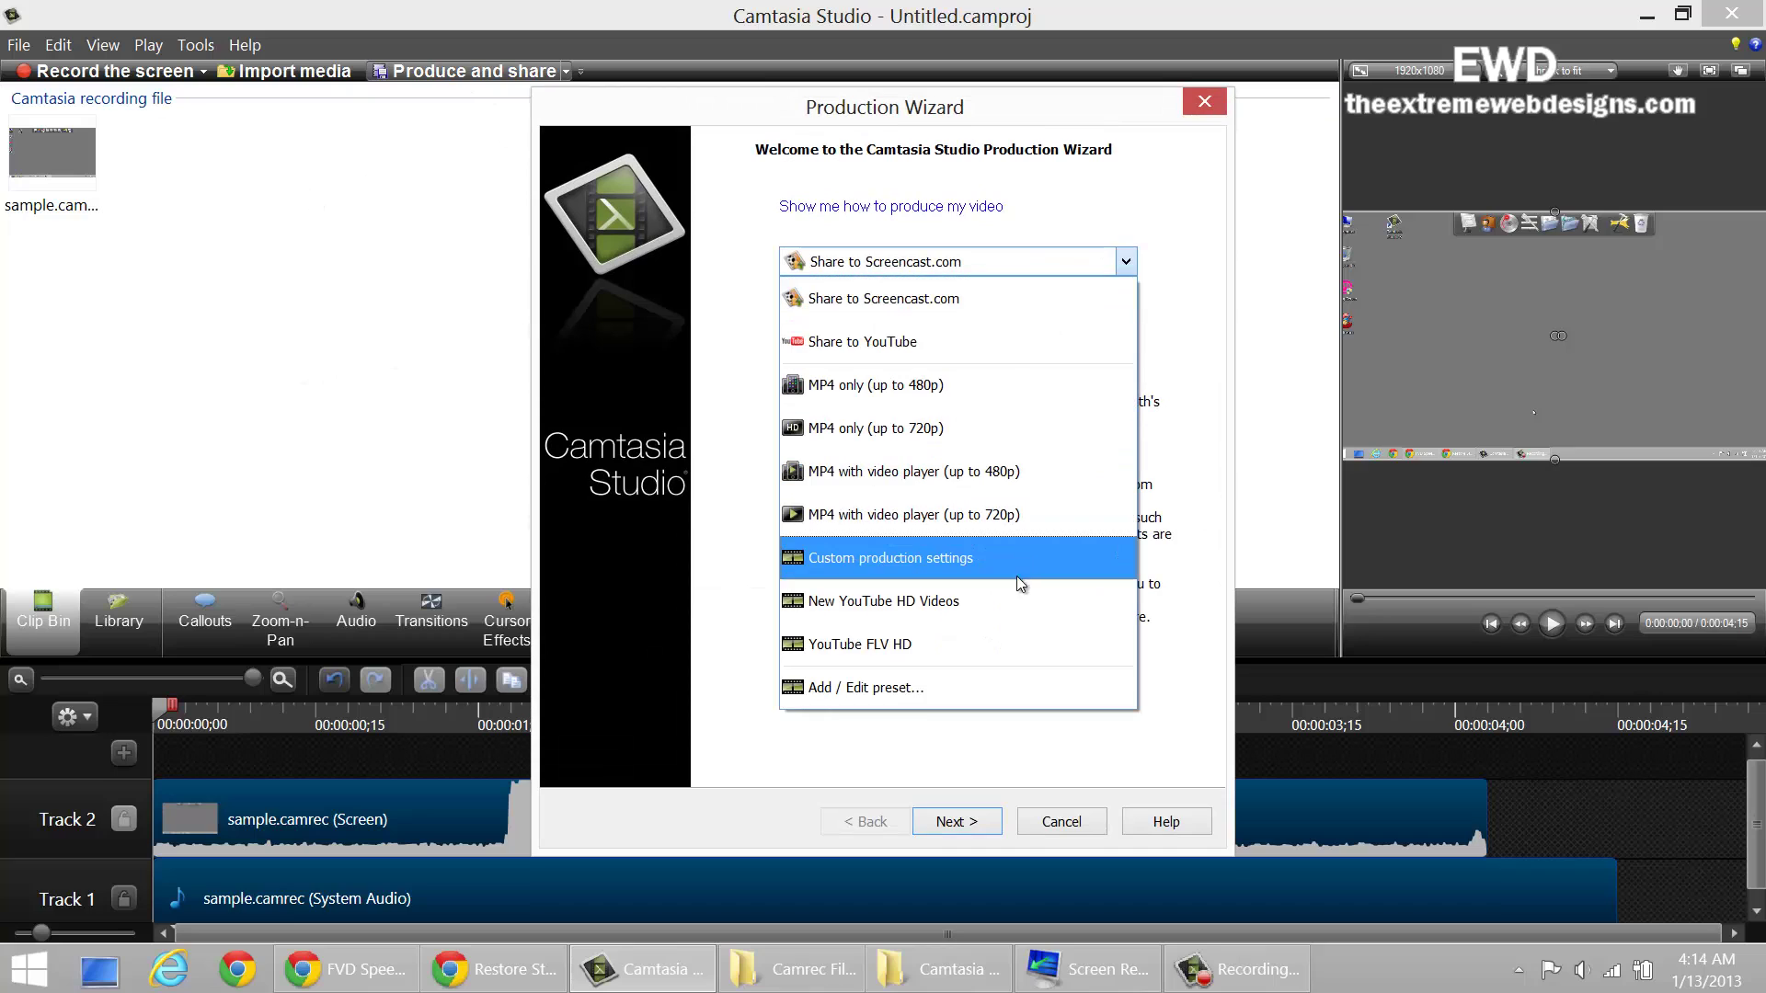
pyautogui.click(1009, 594)
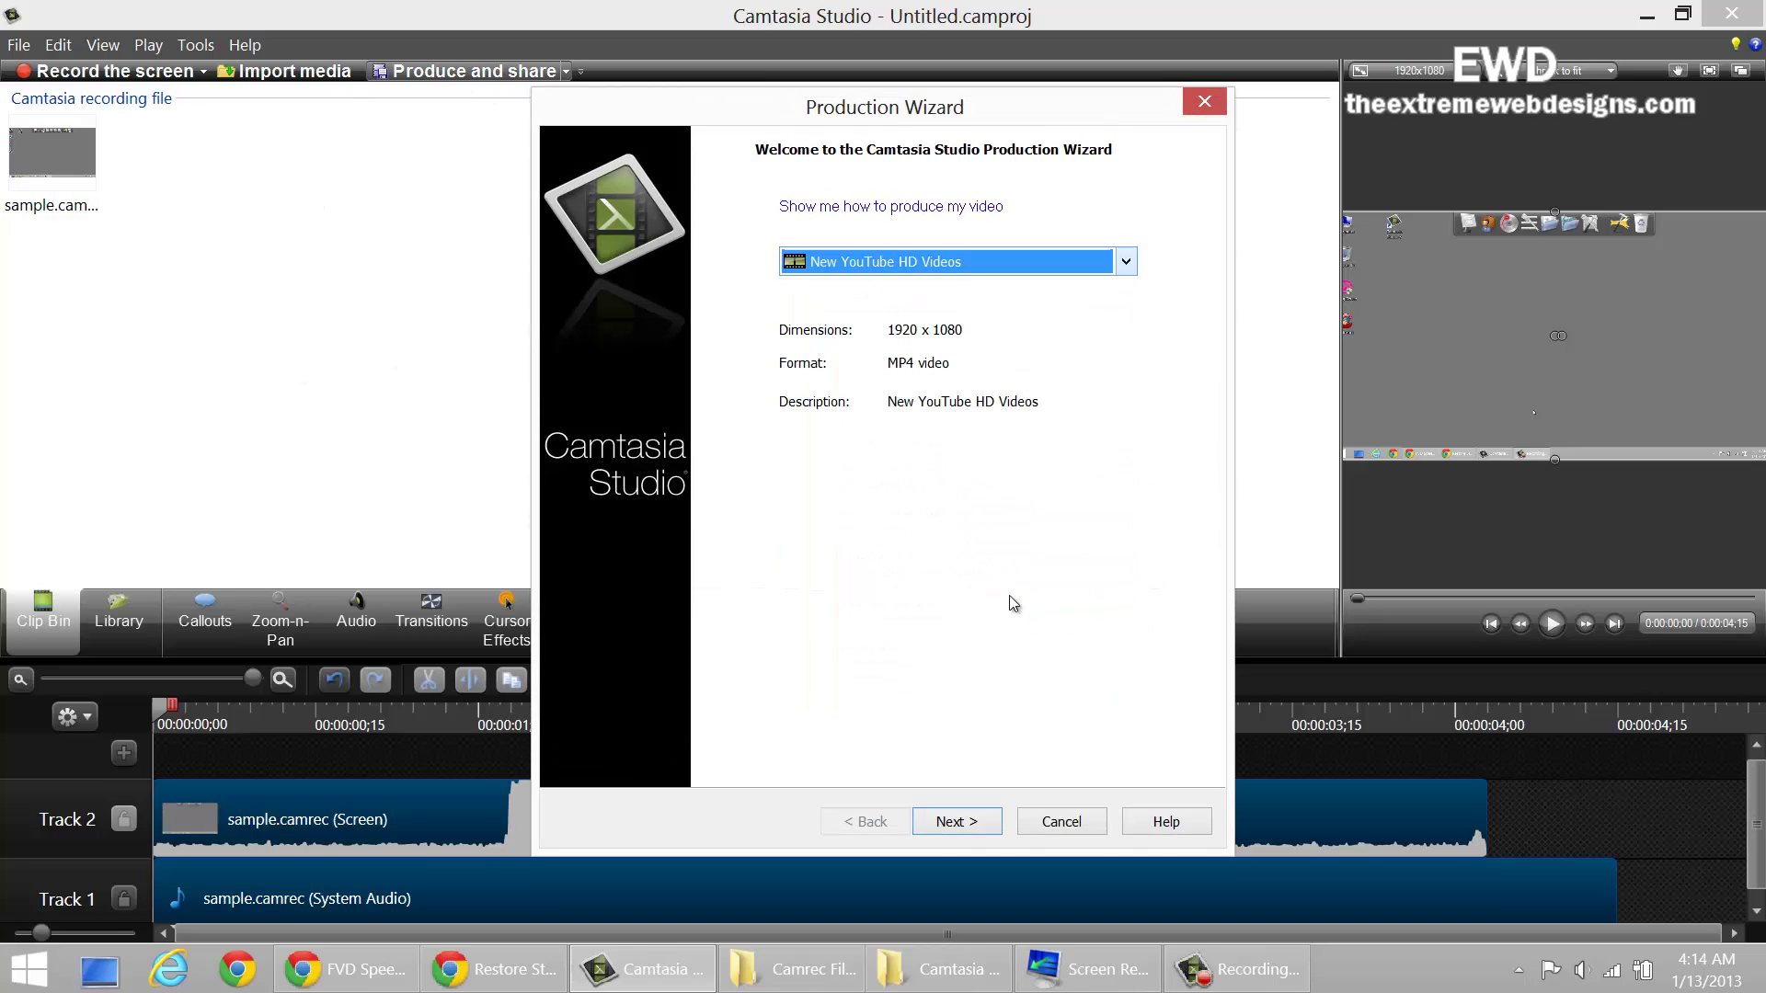
pyautogui.click(1060, 267)
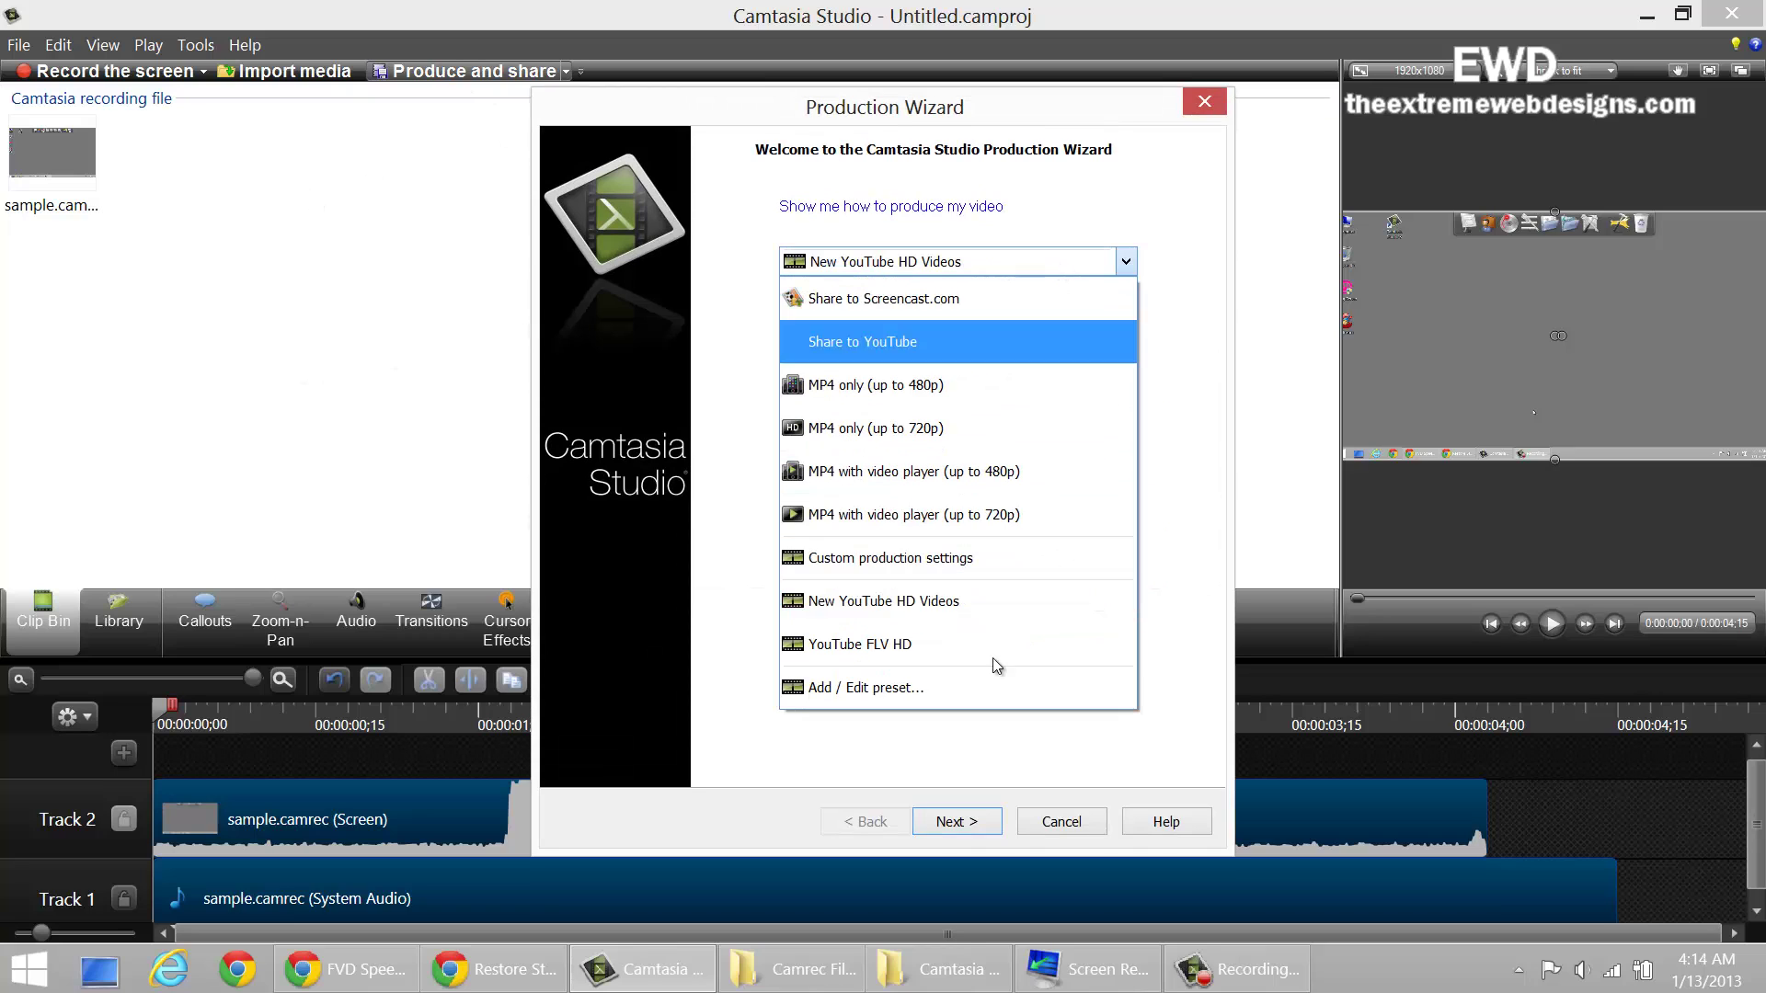
pyautogui.click(971, 689)
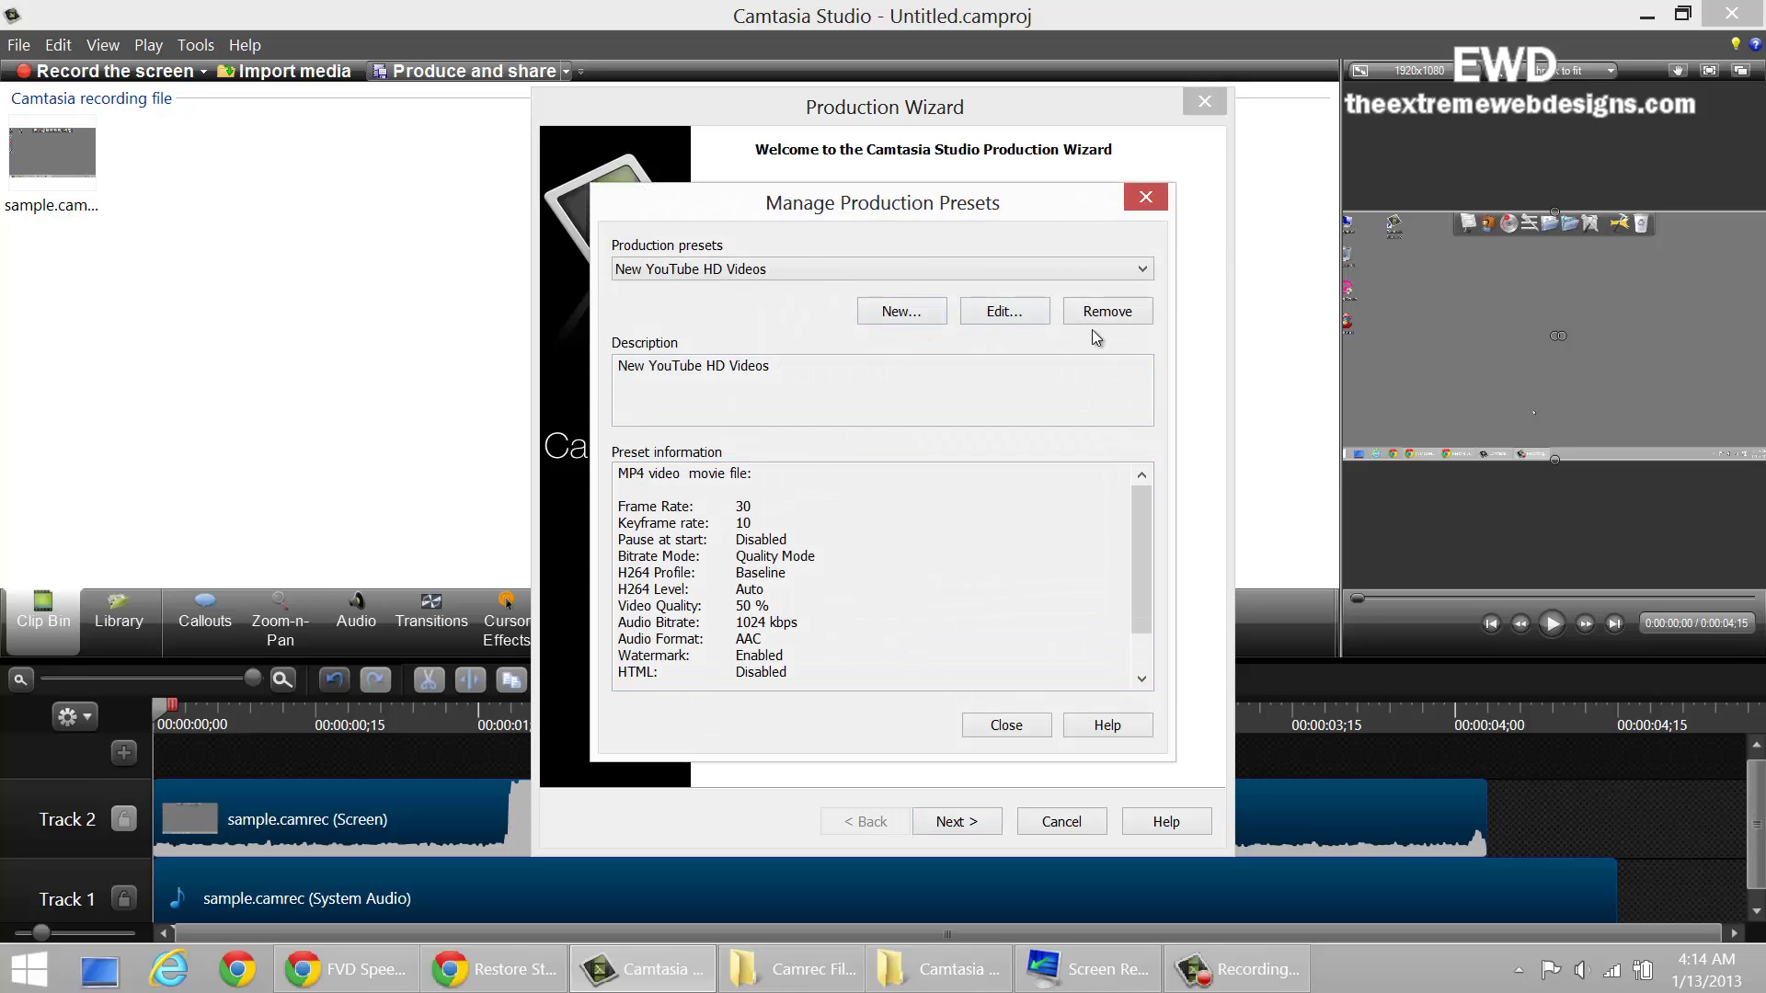
# Create preset 'My New YouTube HD Videos', copy the name into Description, and choose MP4 - Flash / HTML5 Player format.
pyautogui.click(909, 305)
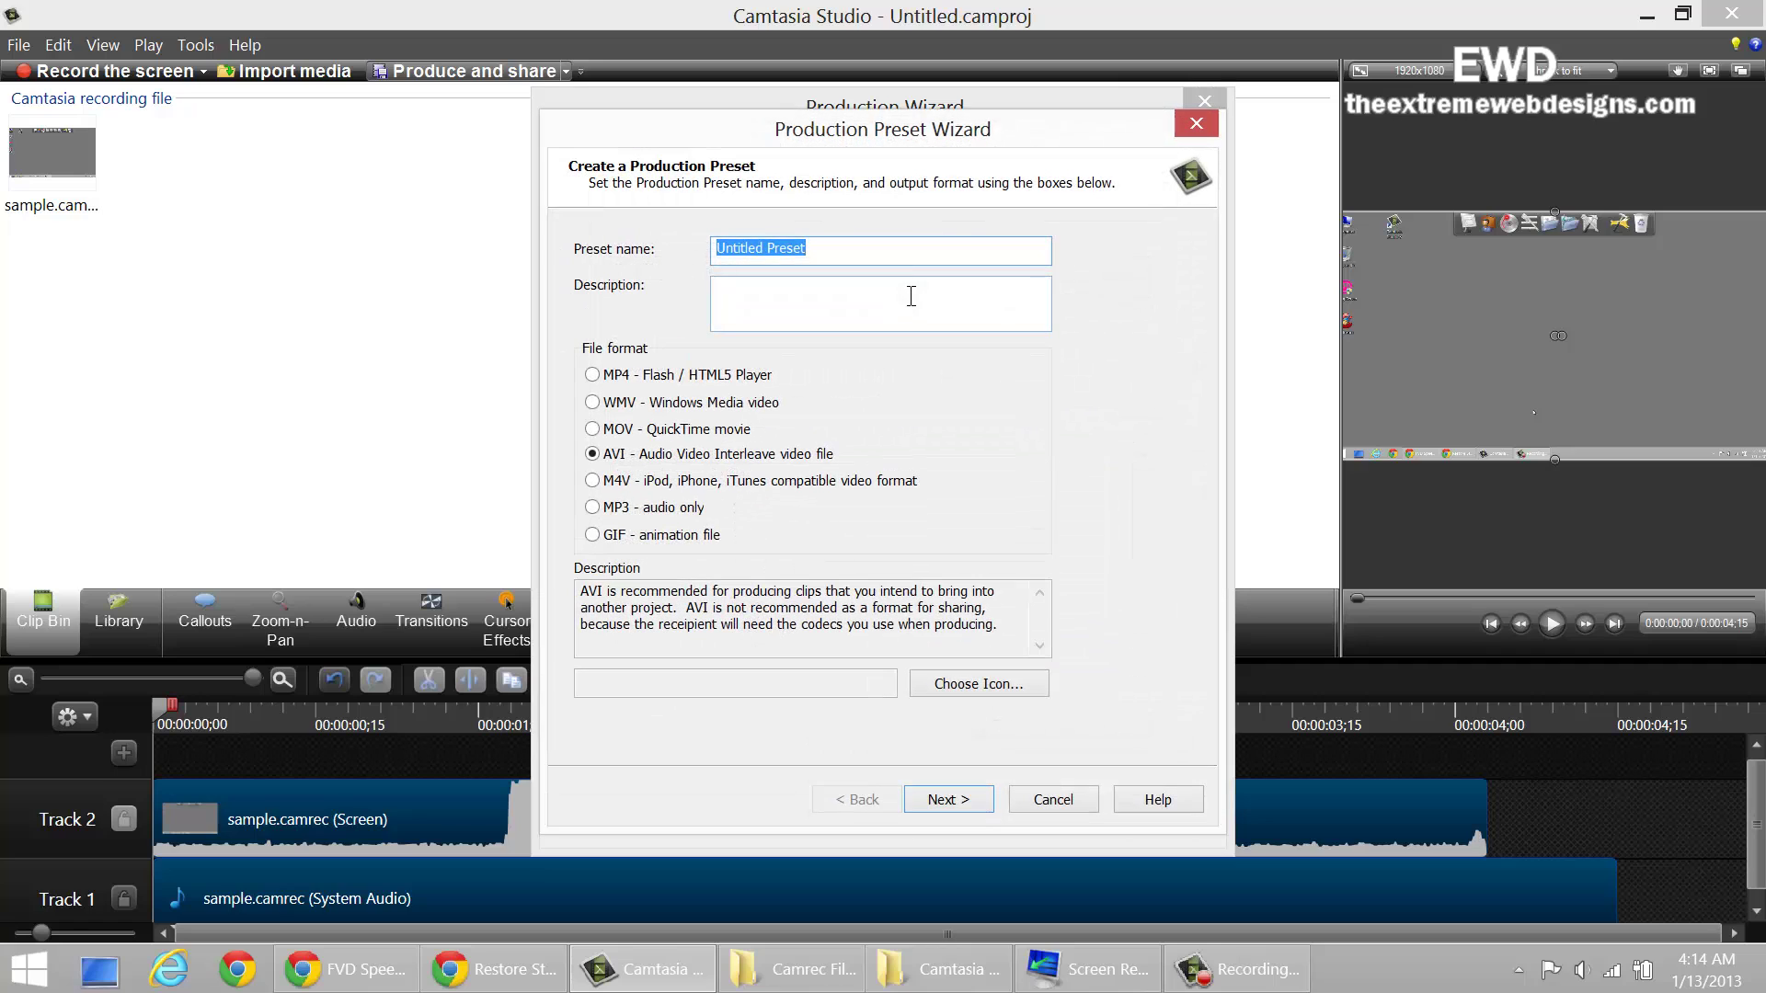
pyautogui.write('My')
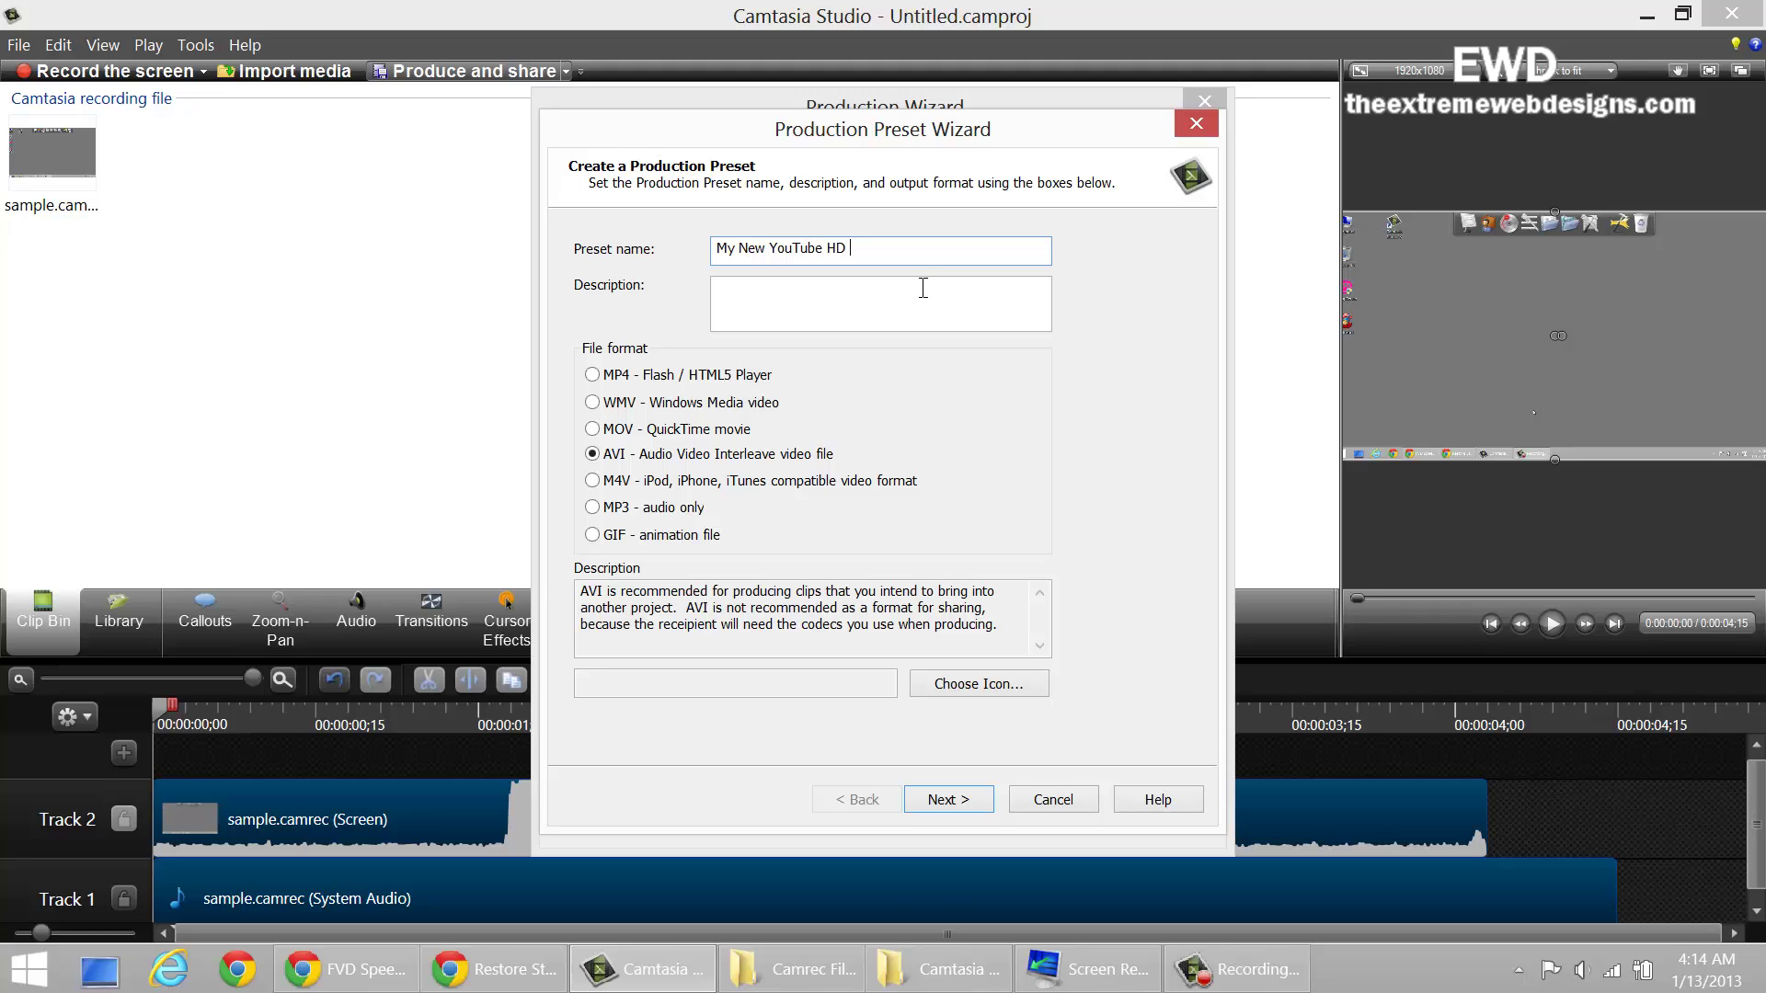
pyautogui.write('New YouTube HD Videos')
pyautogui.hotkey('ctrl', 'a')
pyautogui.hotkey('ctrl', 'c')
pyautogui.click(923, 288)
pyautogui.hotkey('ctrl', 'v')
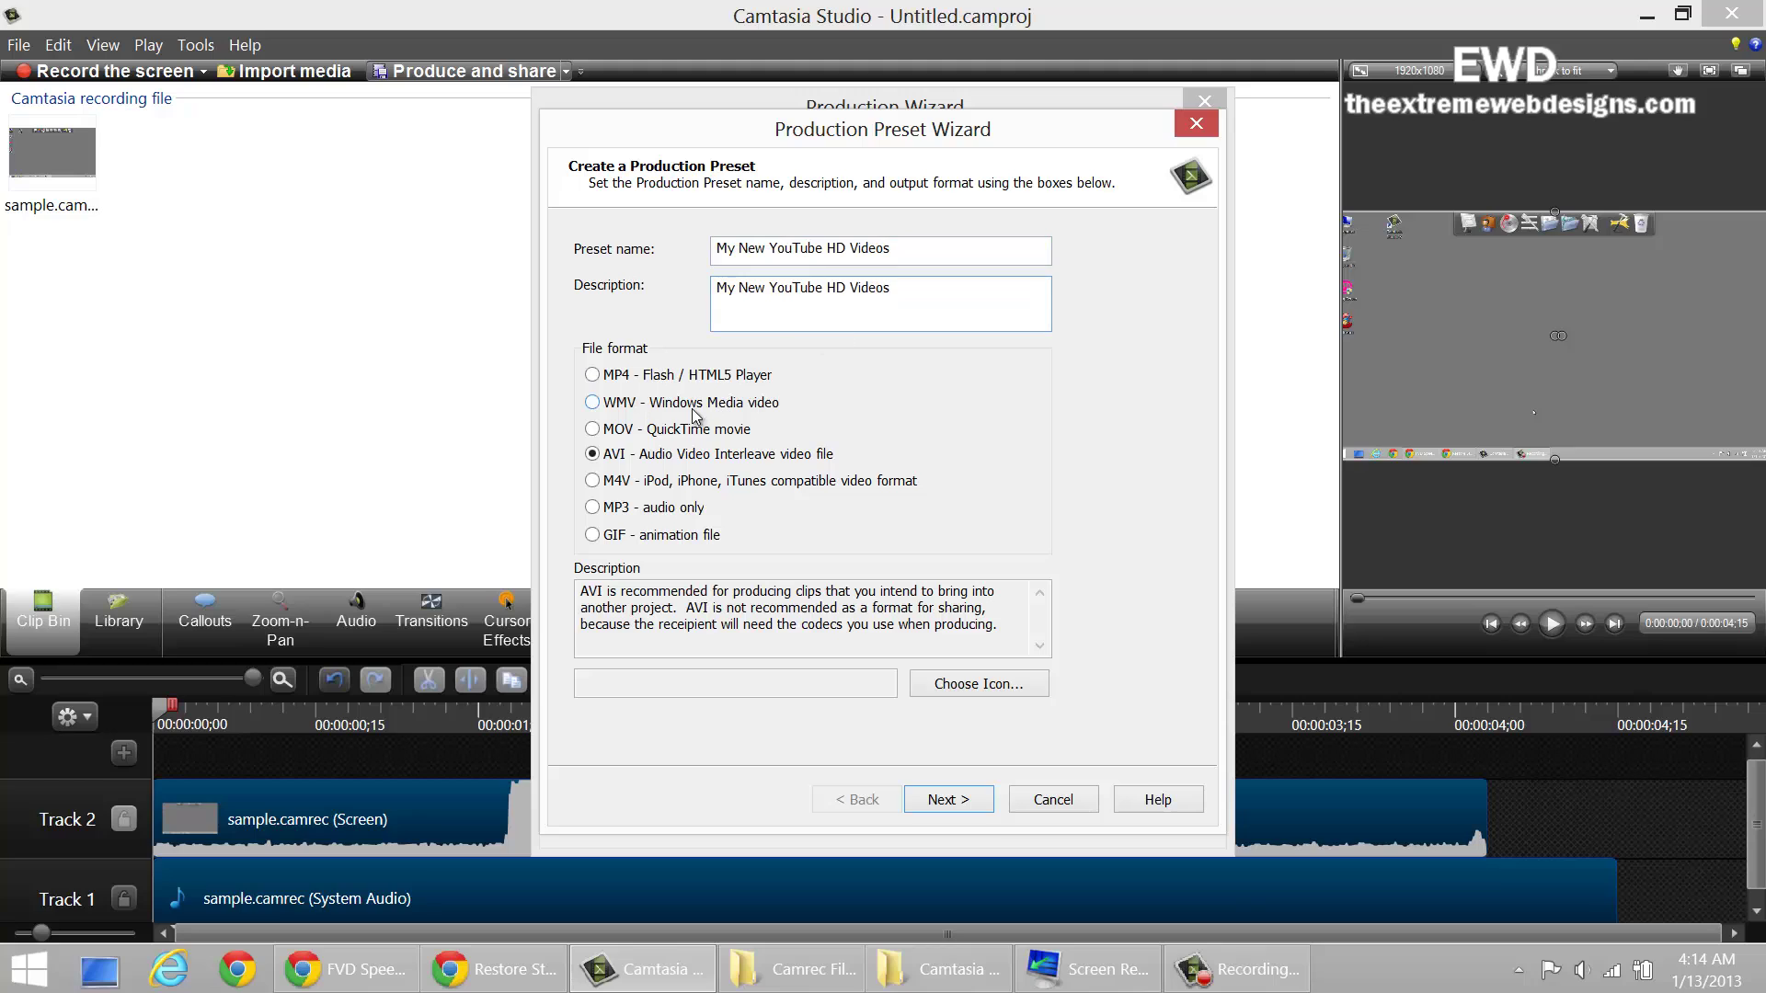
pyautogui.click(594, 377)
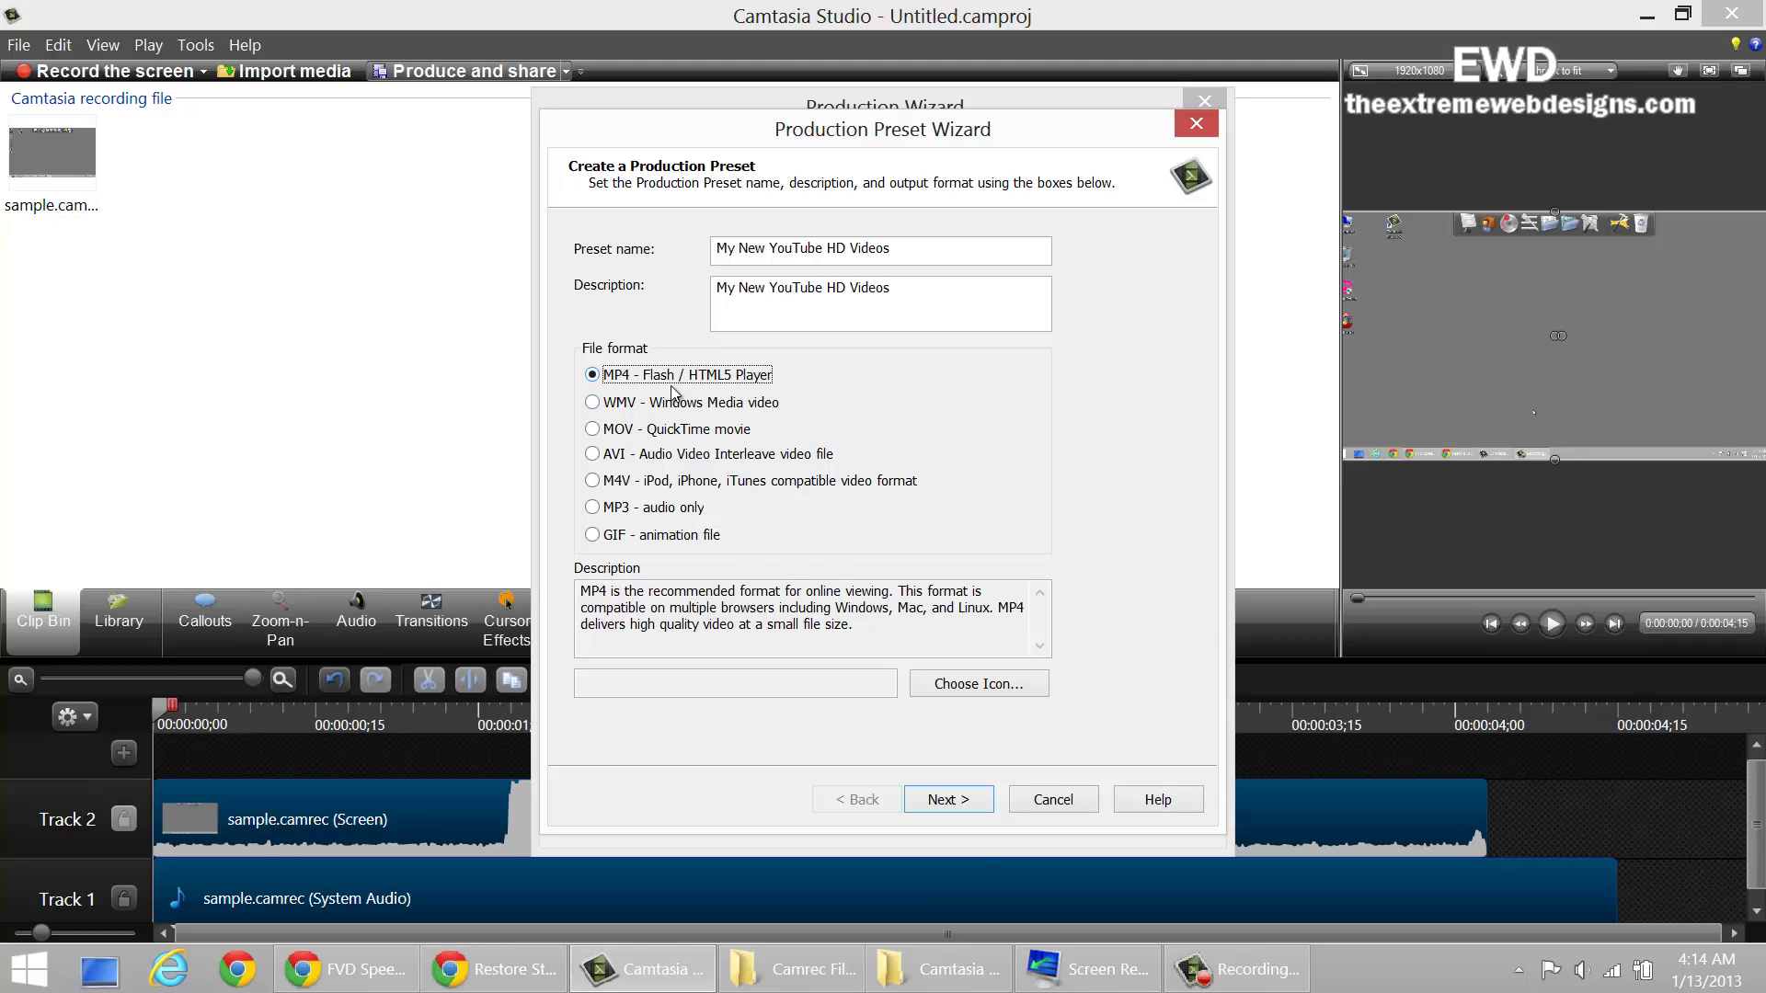
pyautogui.click(947, 803)
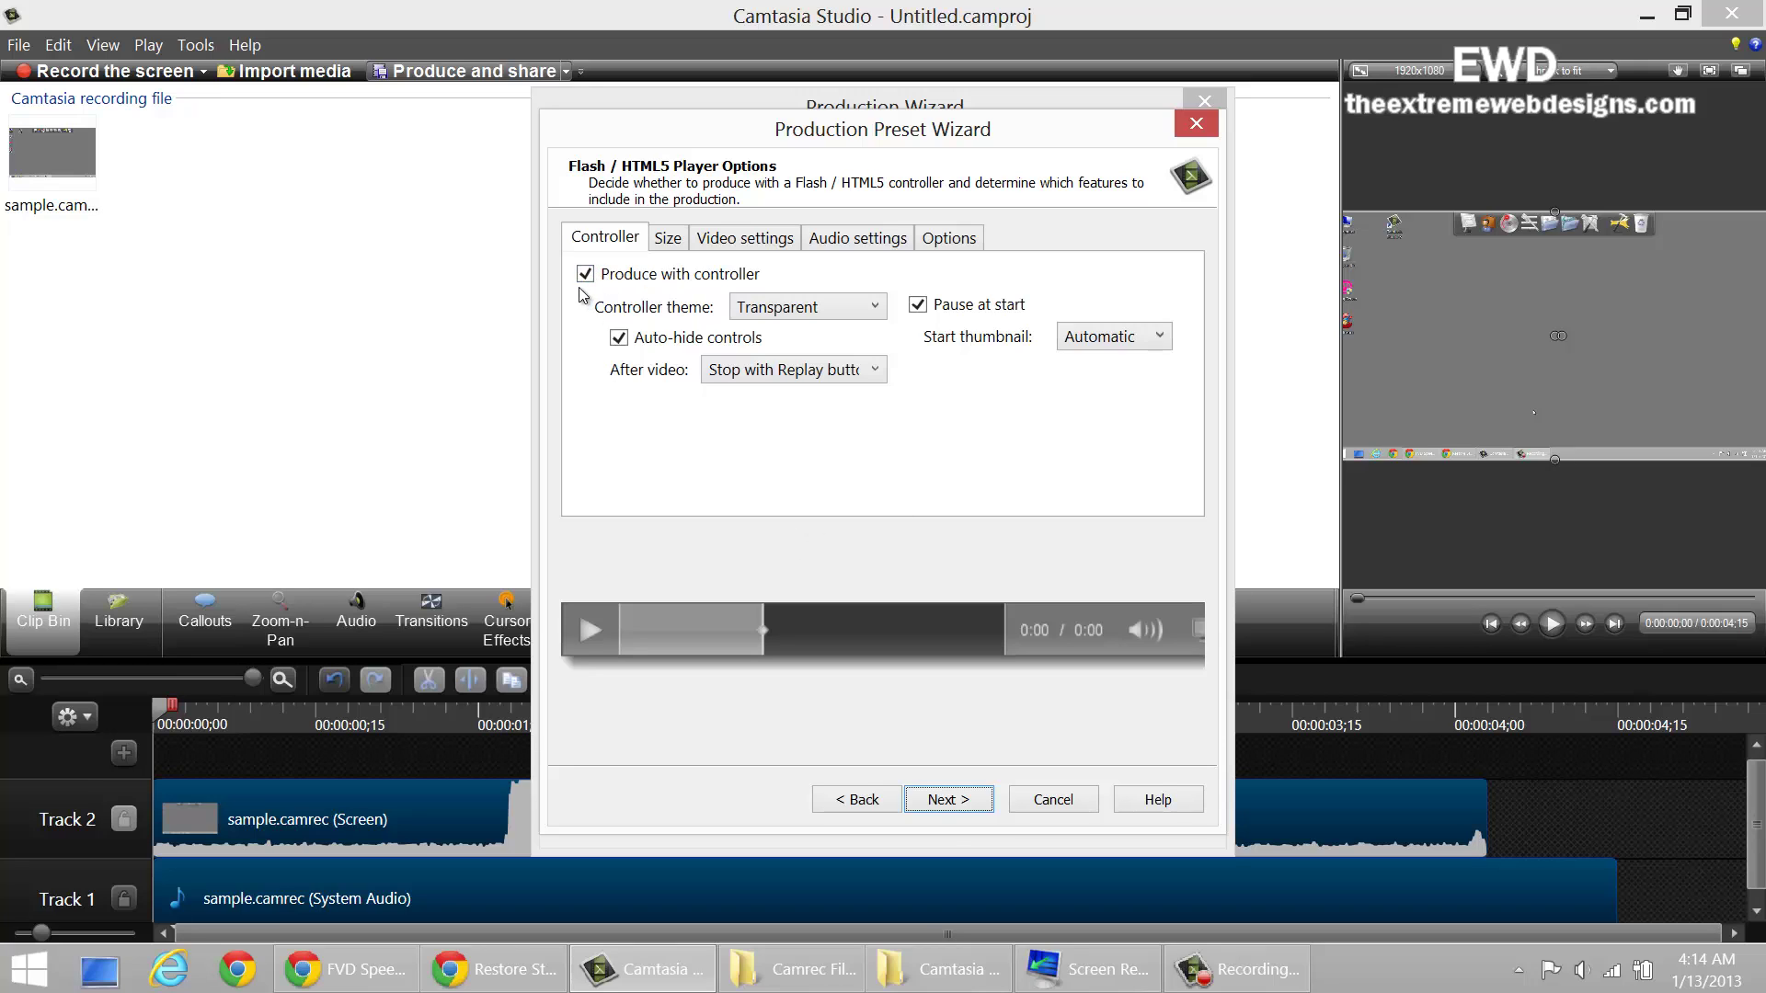
# Turn off Produce with controller, and uncheck Use editing dimensions and Keep aspect ratio.
pyautogui.click(586, 275)
pyautogui.click(673, 245)
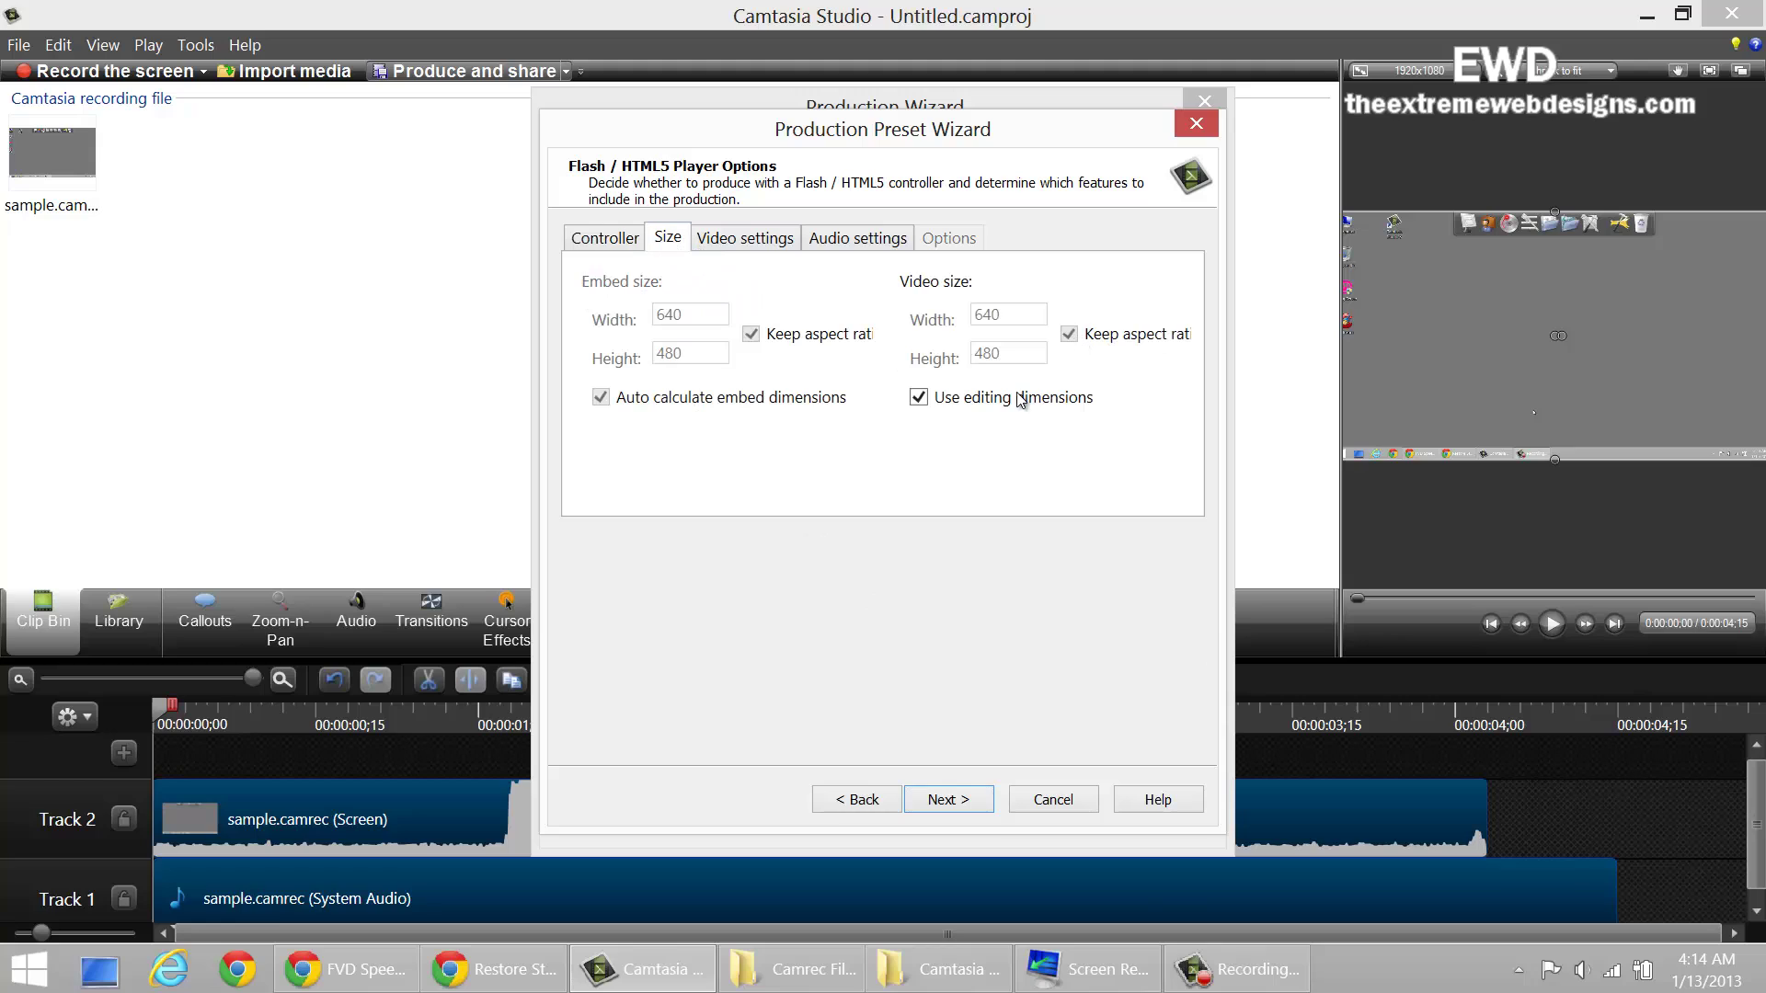
pyautogui.click(918, 396)
pyautogui.click(1071, 339)
# After checking the display resolution, set the video size to 1920 x 1080.
pyautogui.click(1086, 969)
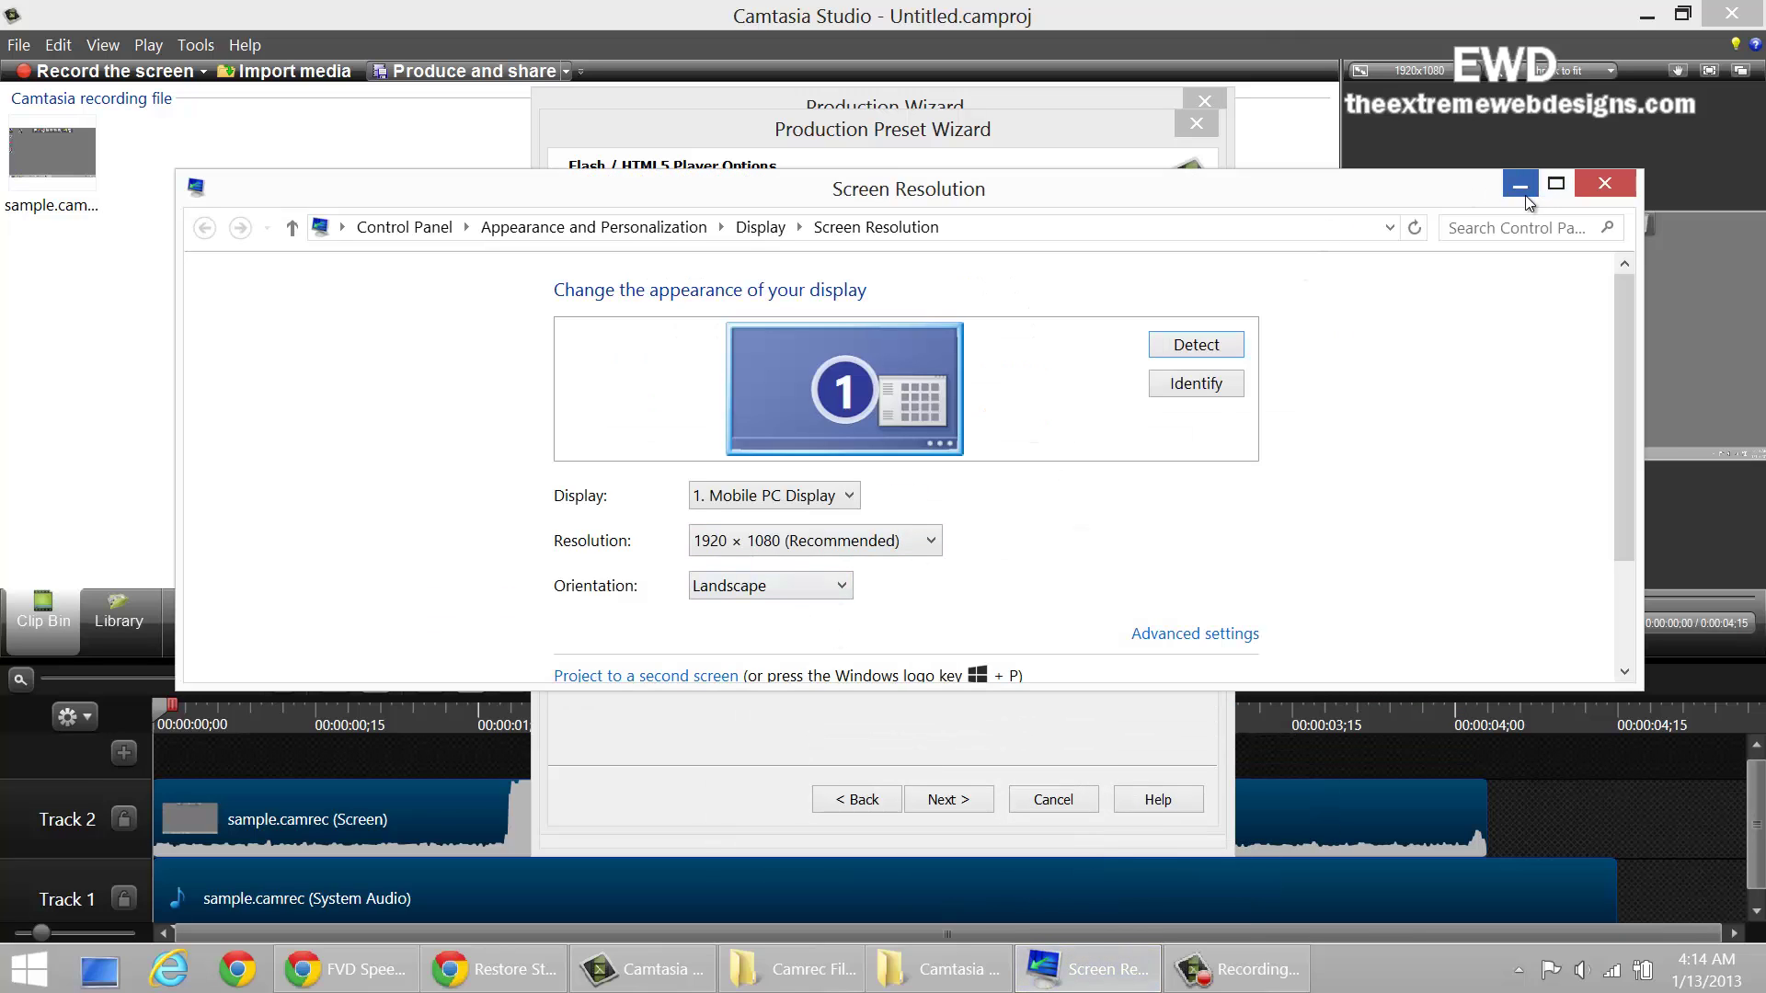
pyautogui.click(1524, 191)
pyautogui.doubleClick(1024, 317)
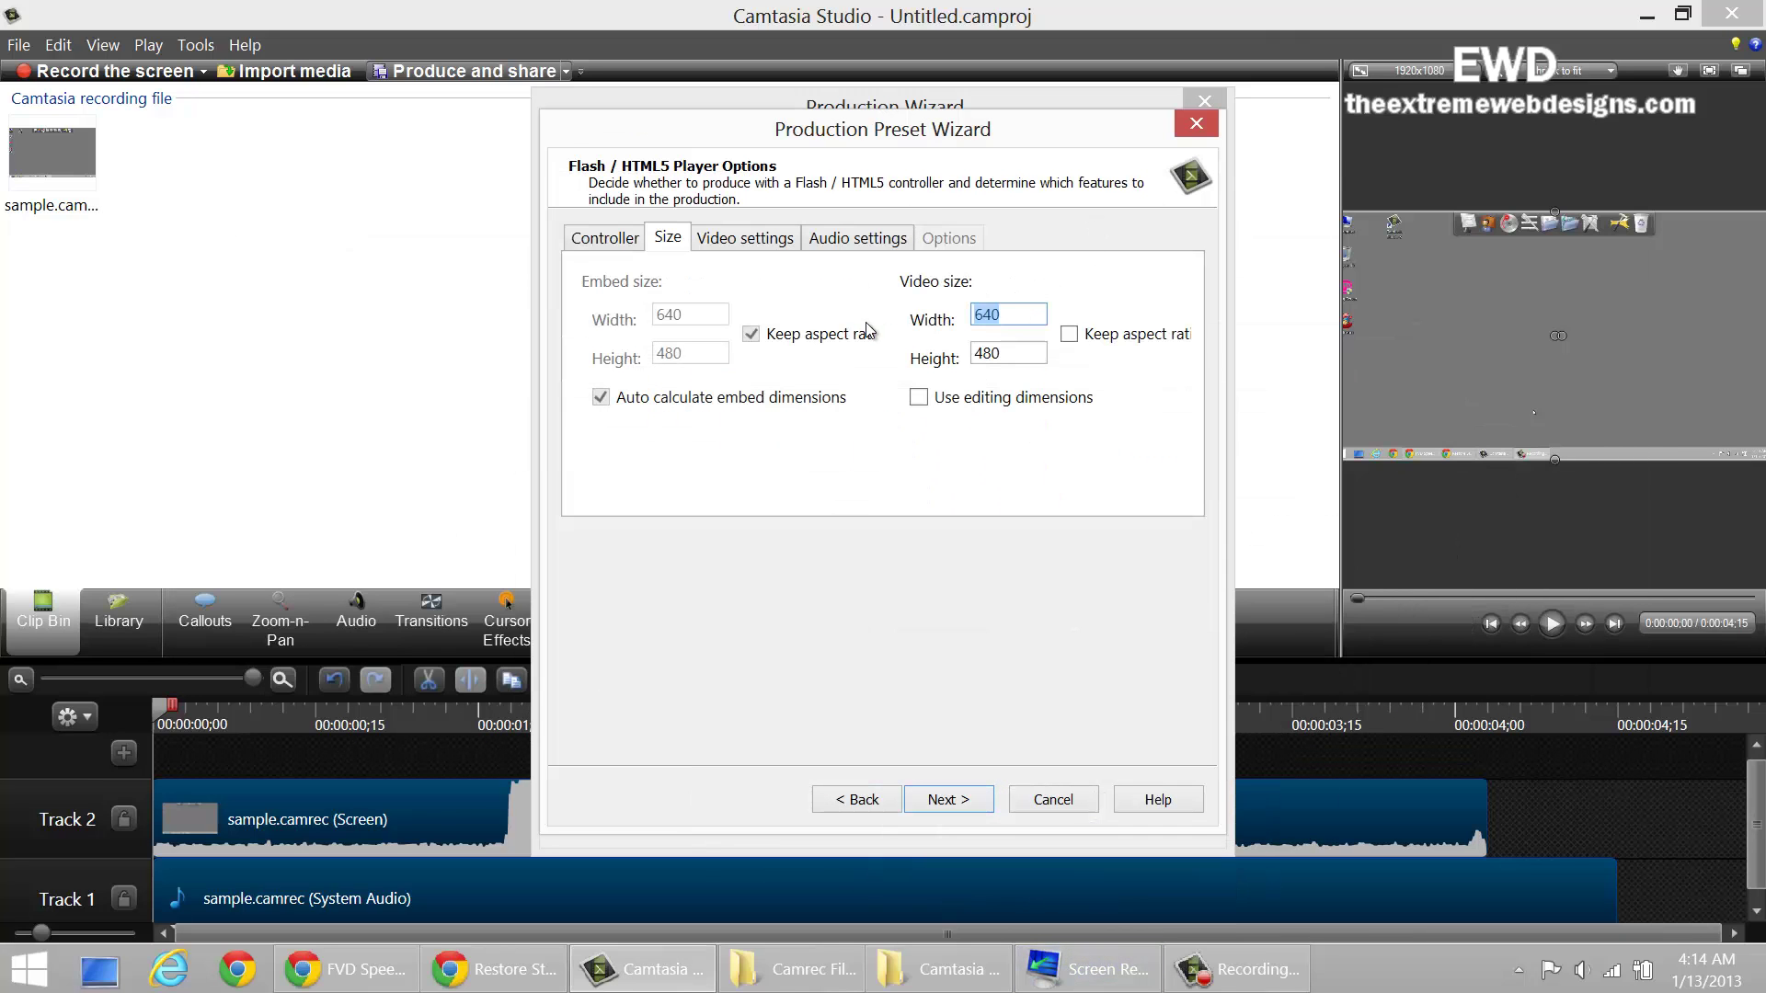
pyautogui.write('1920')
pyautogui.press('Tab')
pyautogui.write('108')
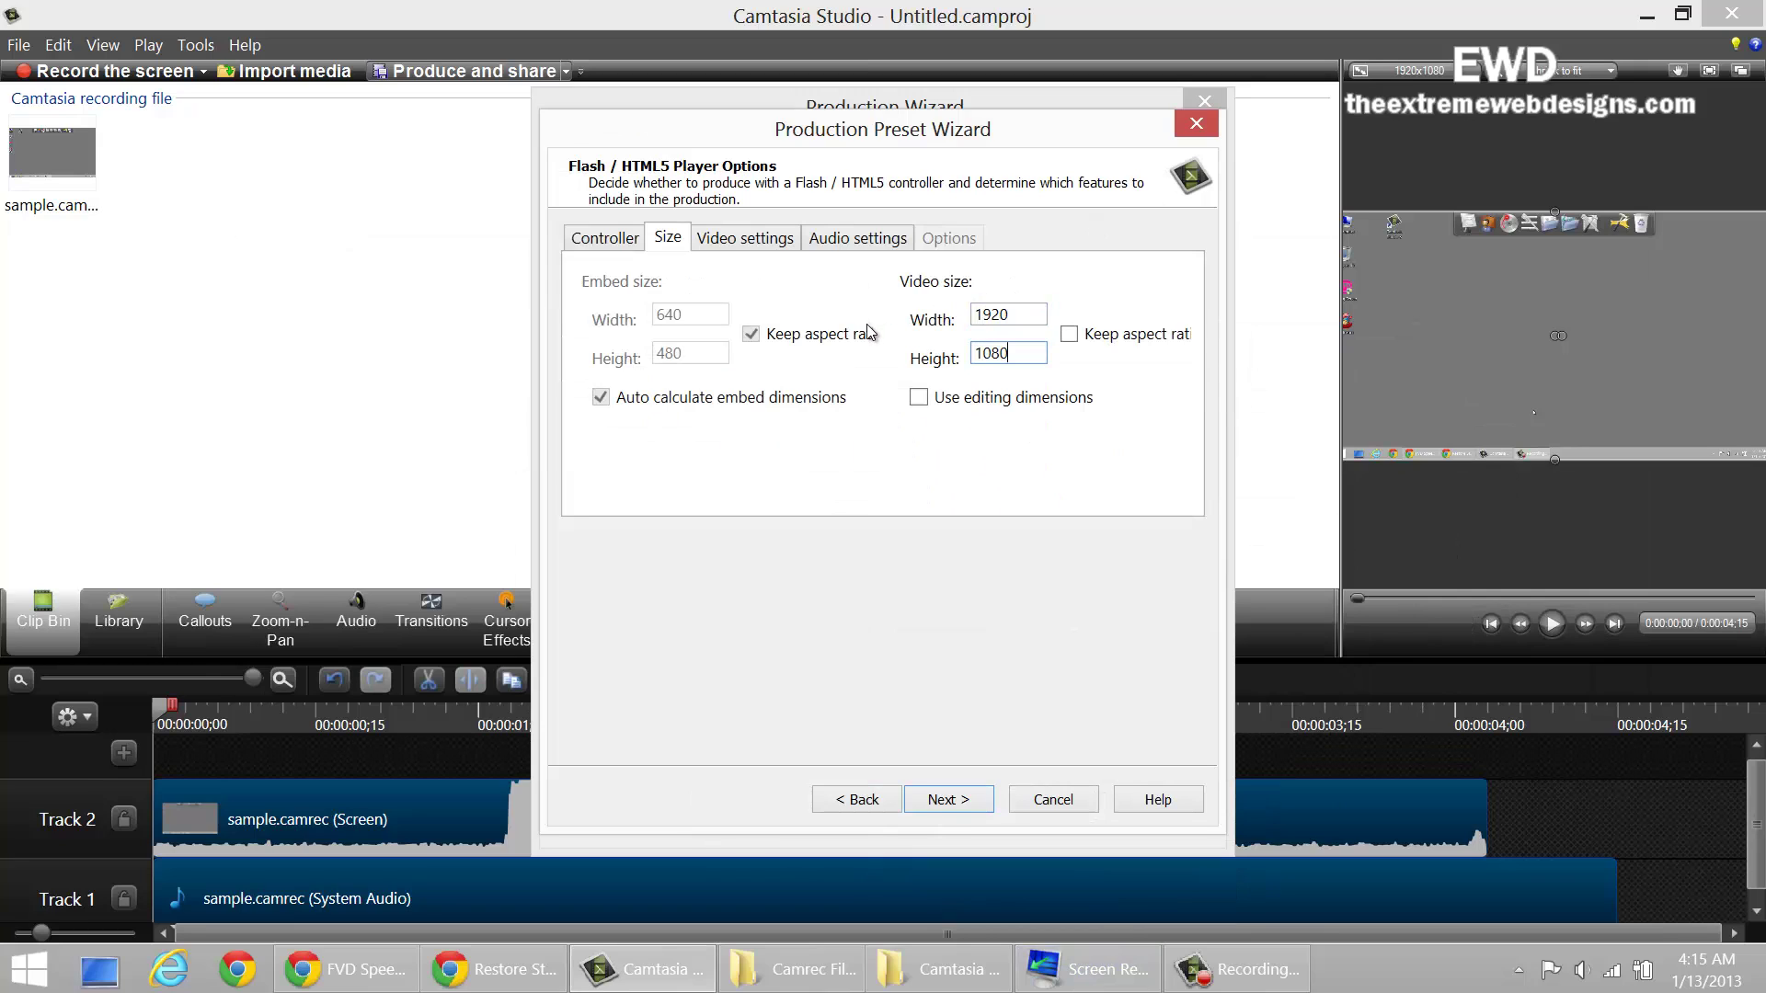
# Set the video frame rate to 30 and a keyframe every 10 seconds.
pyautogui.click(771, 246)
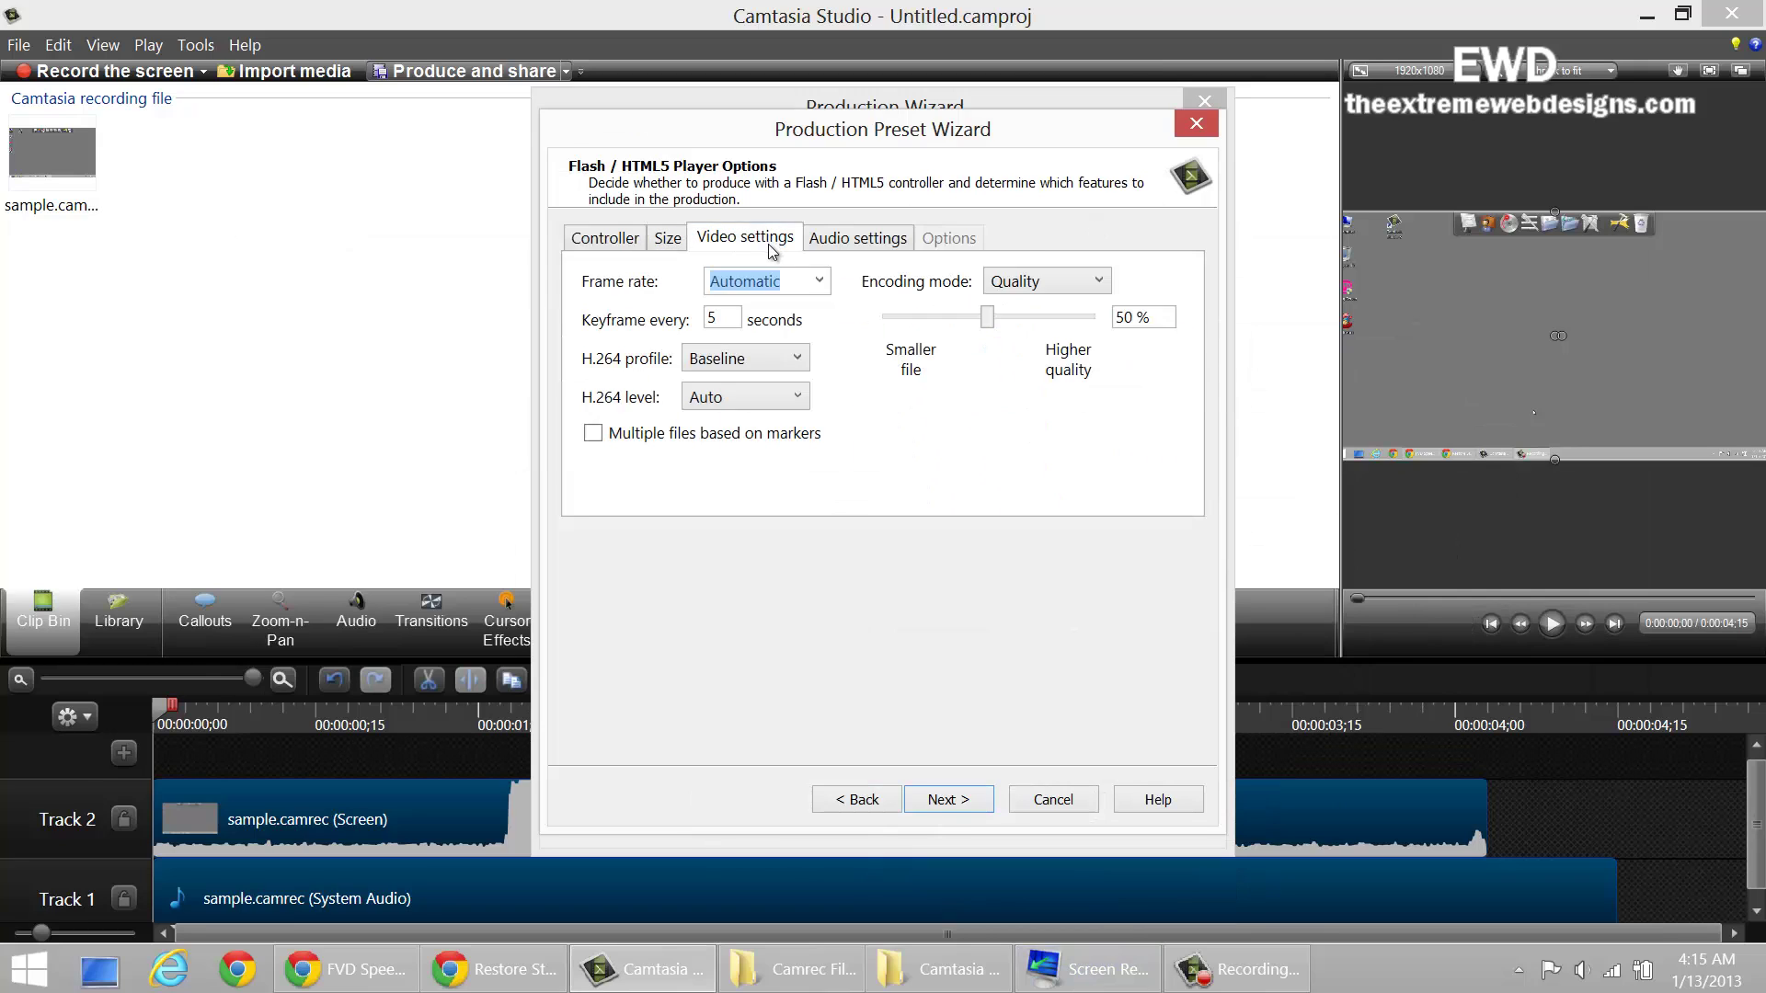
pyautogui.click(818, 280)
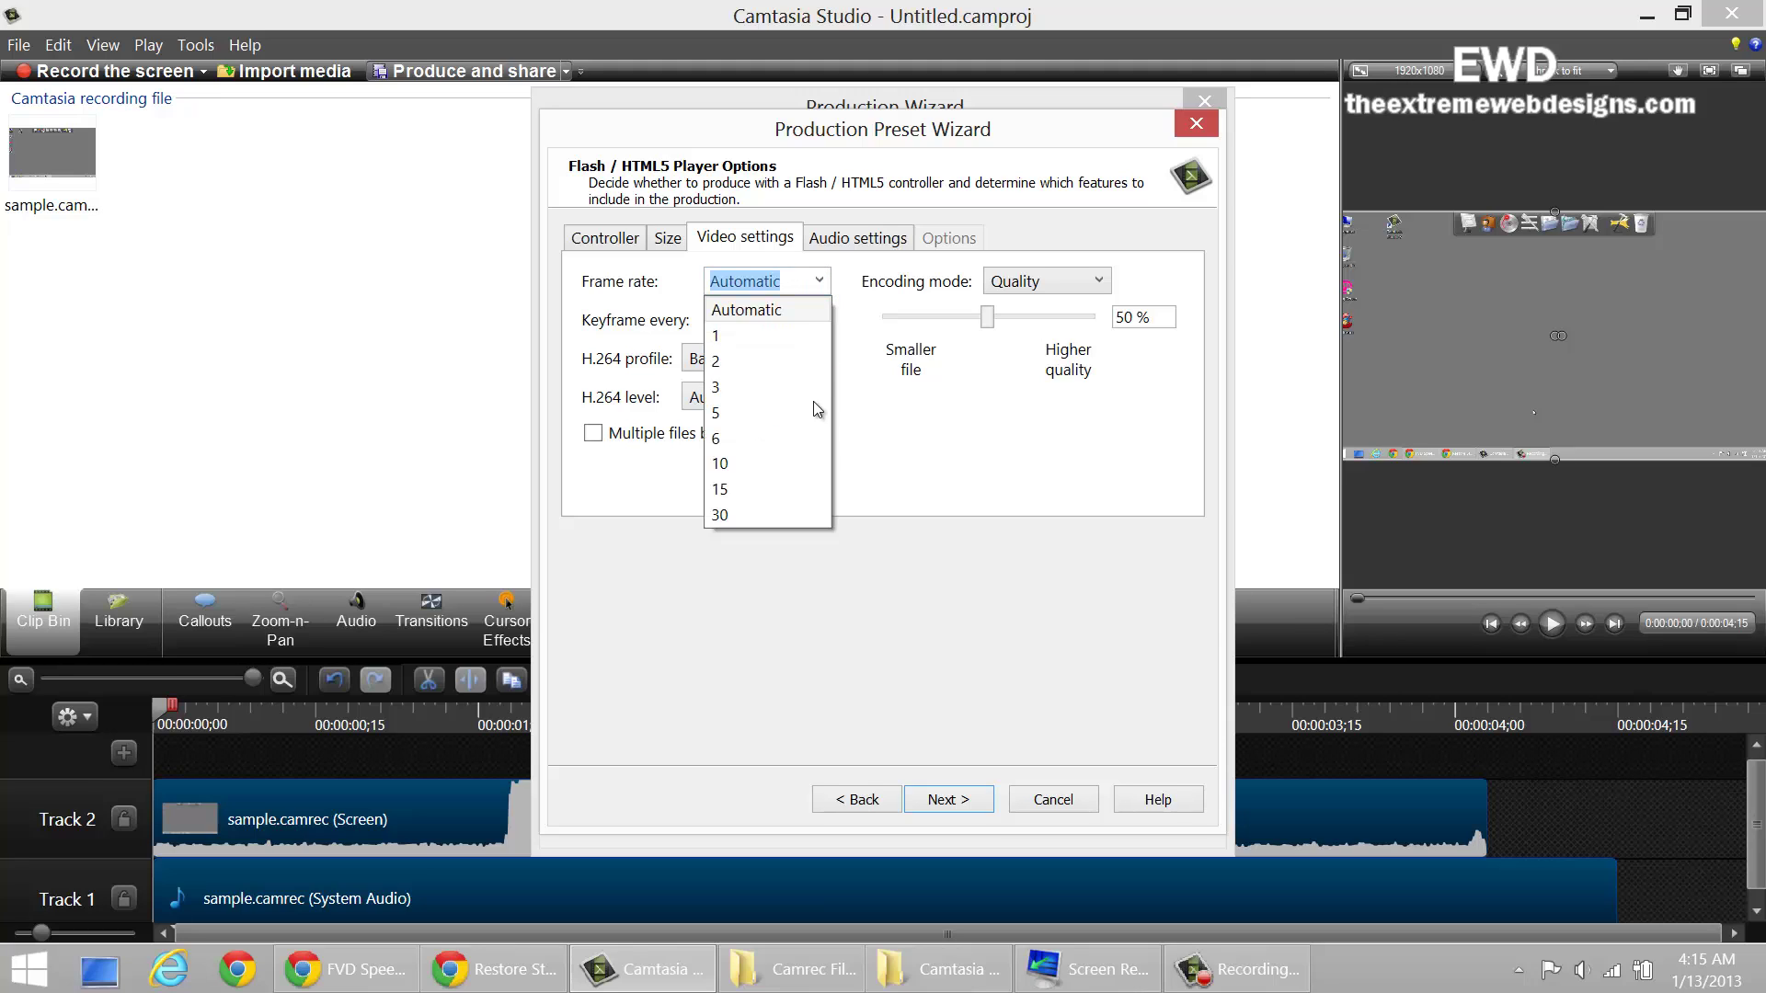
pyautogui.click(766, 514)
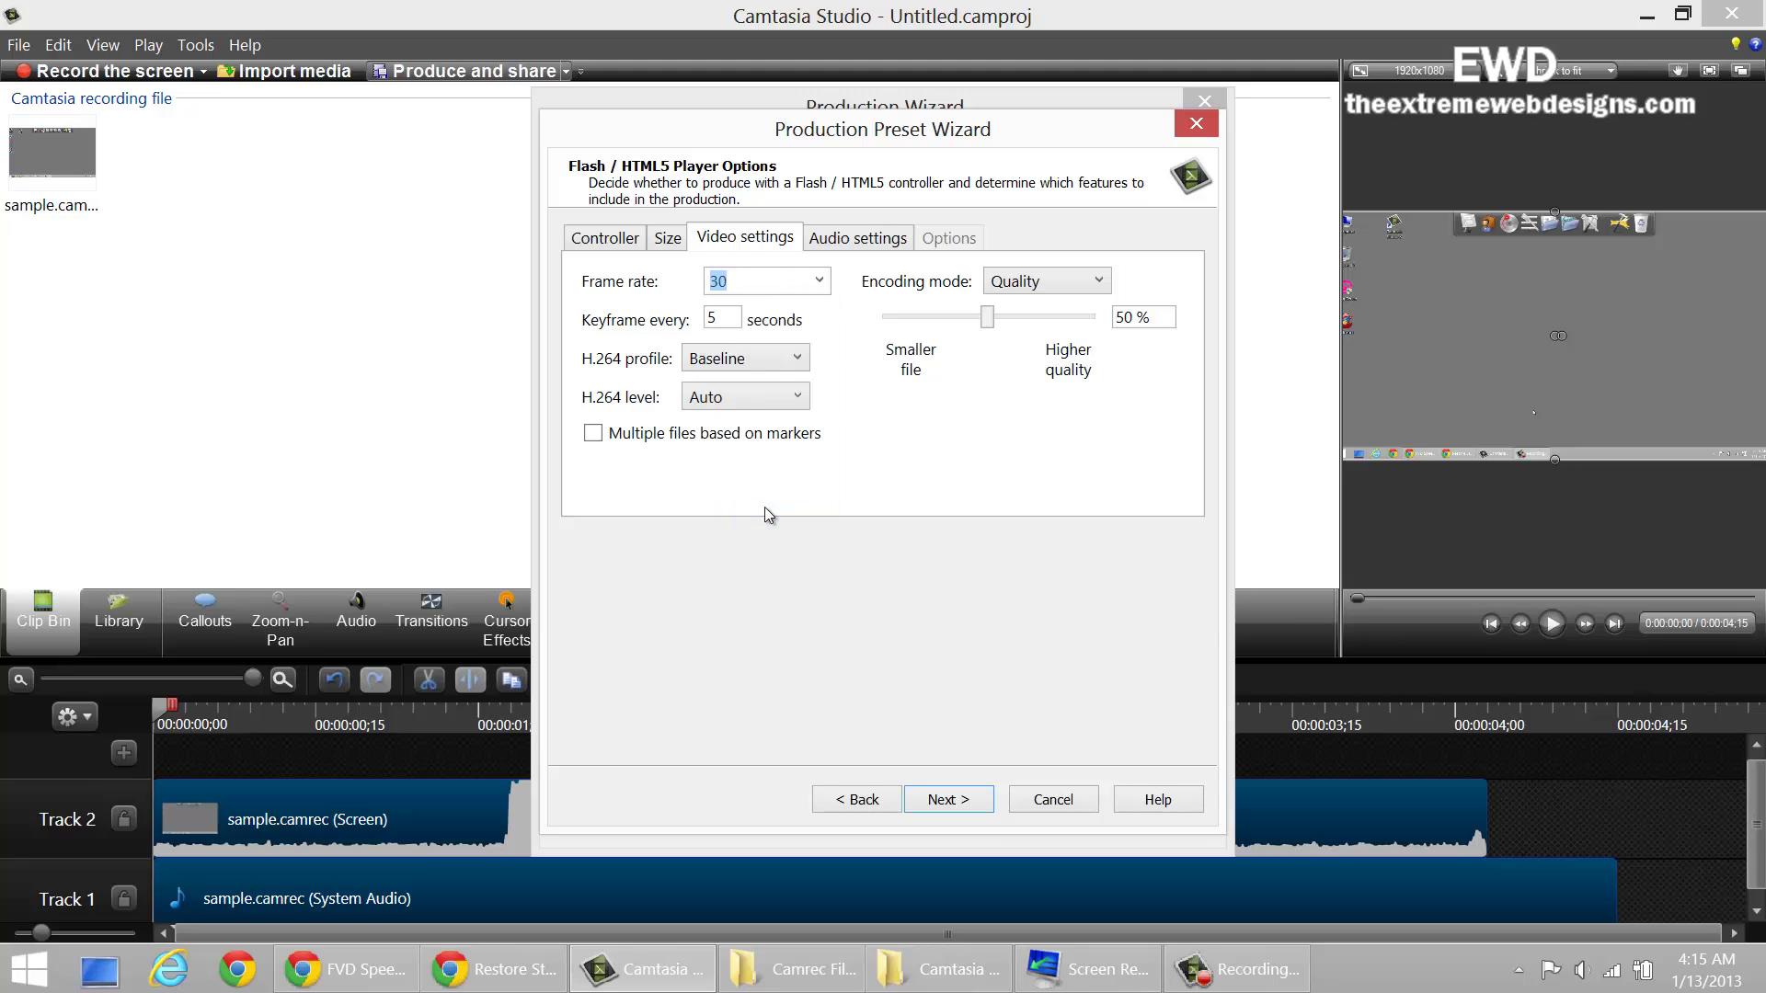
pyautogui.click(721, 318)
pyautogui.hotkey('shift', 'Home')
pyautogui.write('10')
# Set the audio bit rate to 1024 kbps.
pyautogui.click(847, 250)
pyautogui.click(727, 315)
pyautogui.scroll(-1, 741, 563)
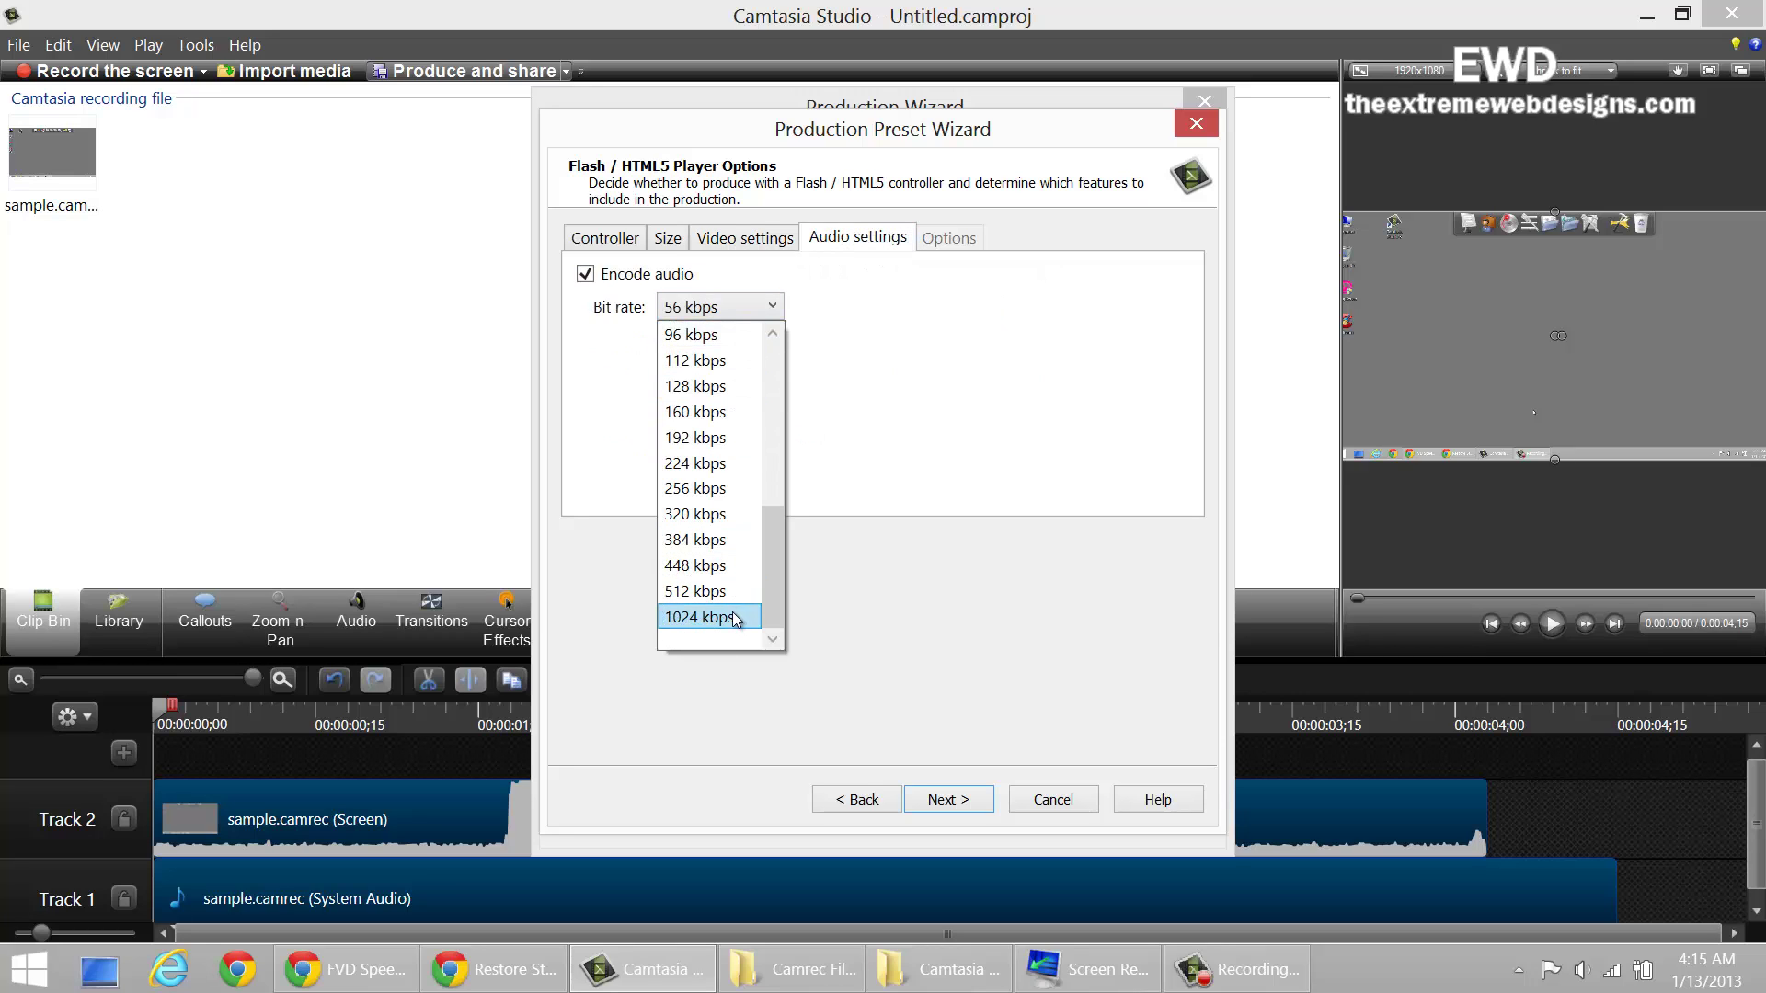
pyautogui.click(736, 618)
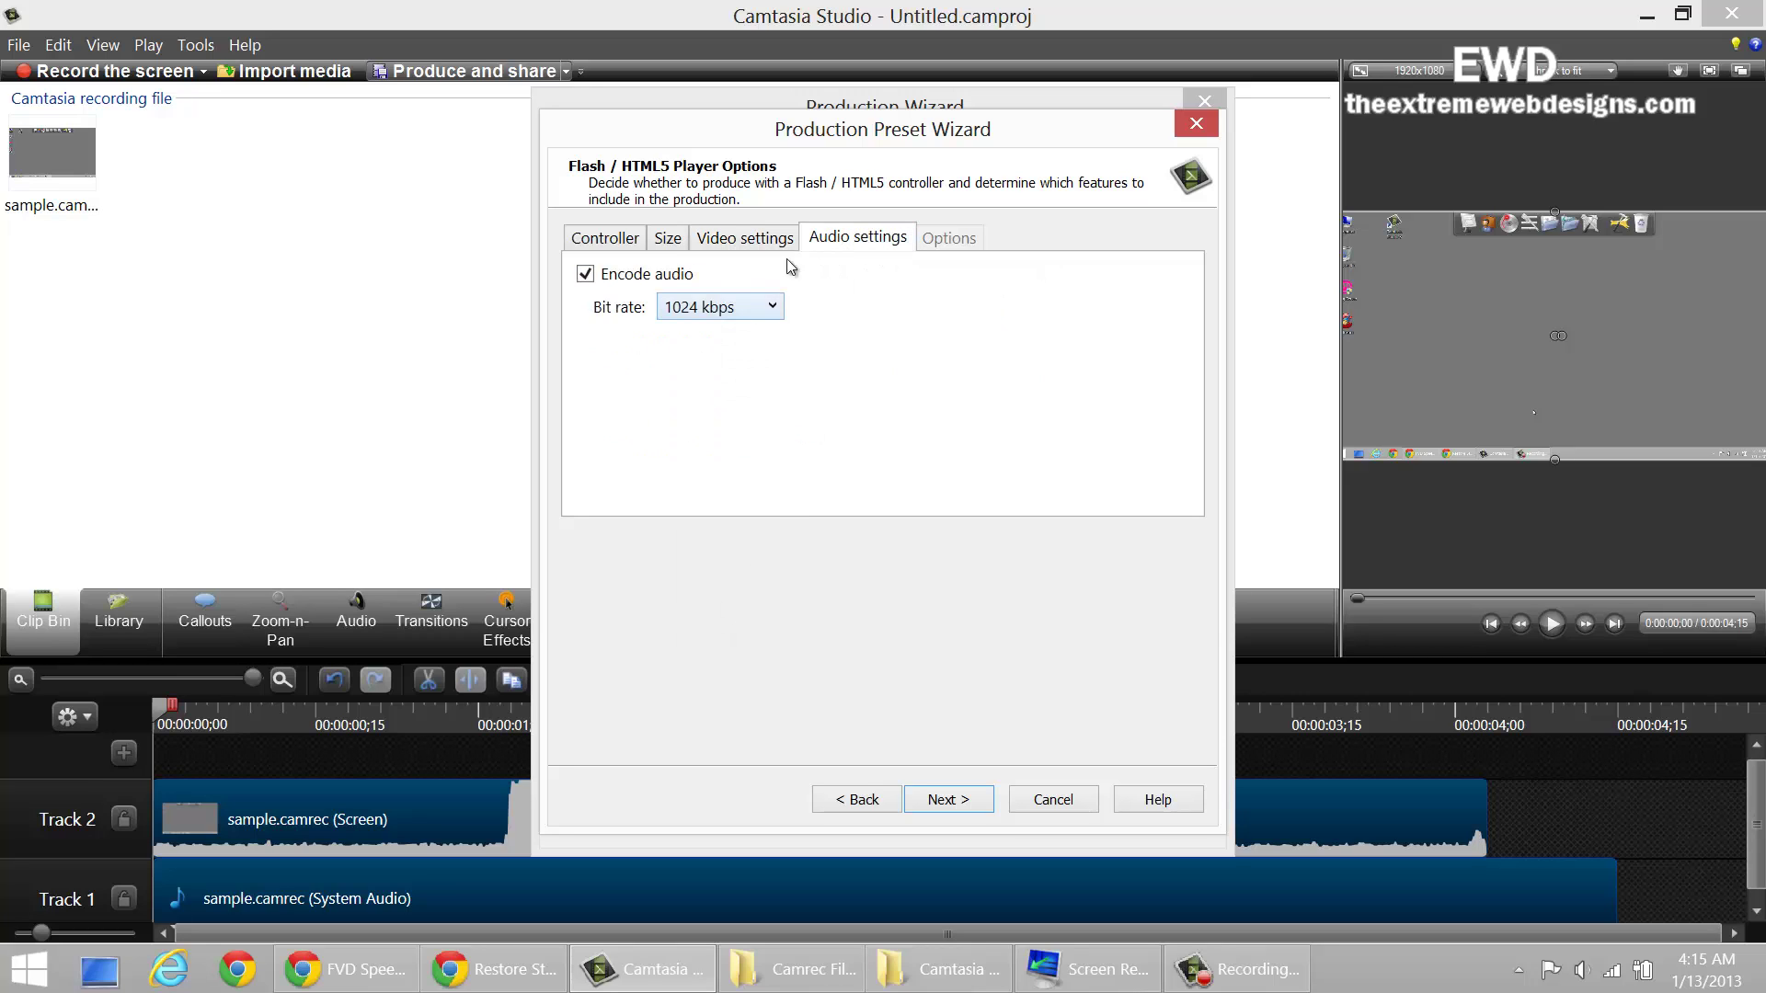
# Finish the wizard to save the preset and review it in the saved presets list.
pyautogui.click(952, 800)
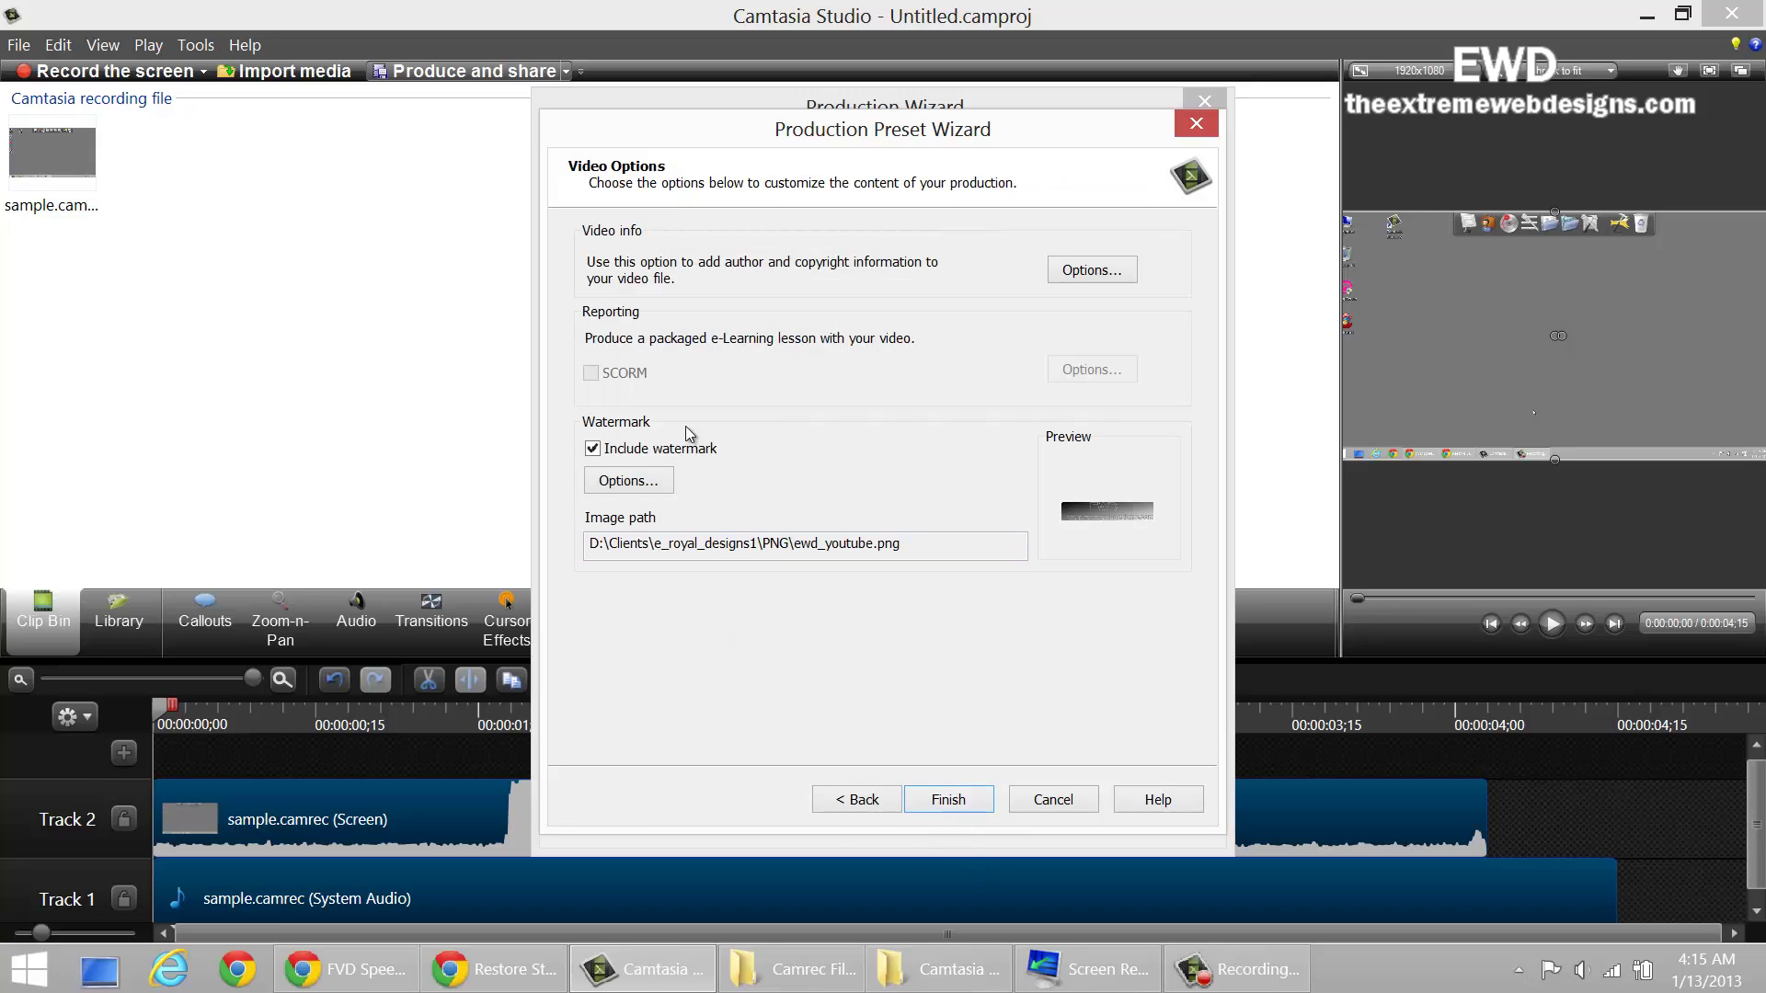
pyautogui.click(961, 809)
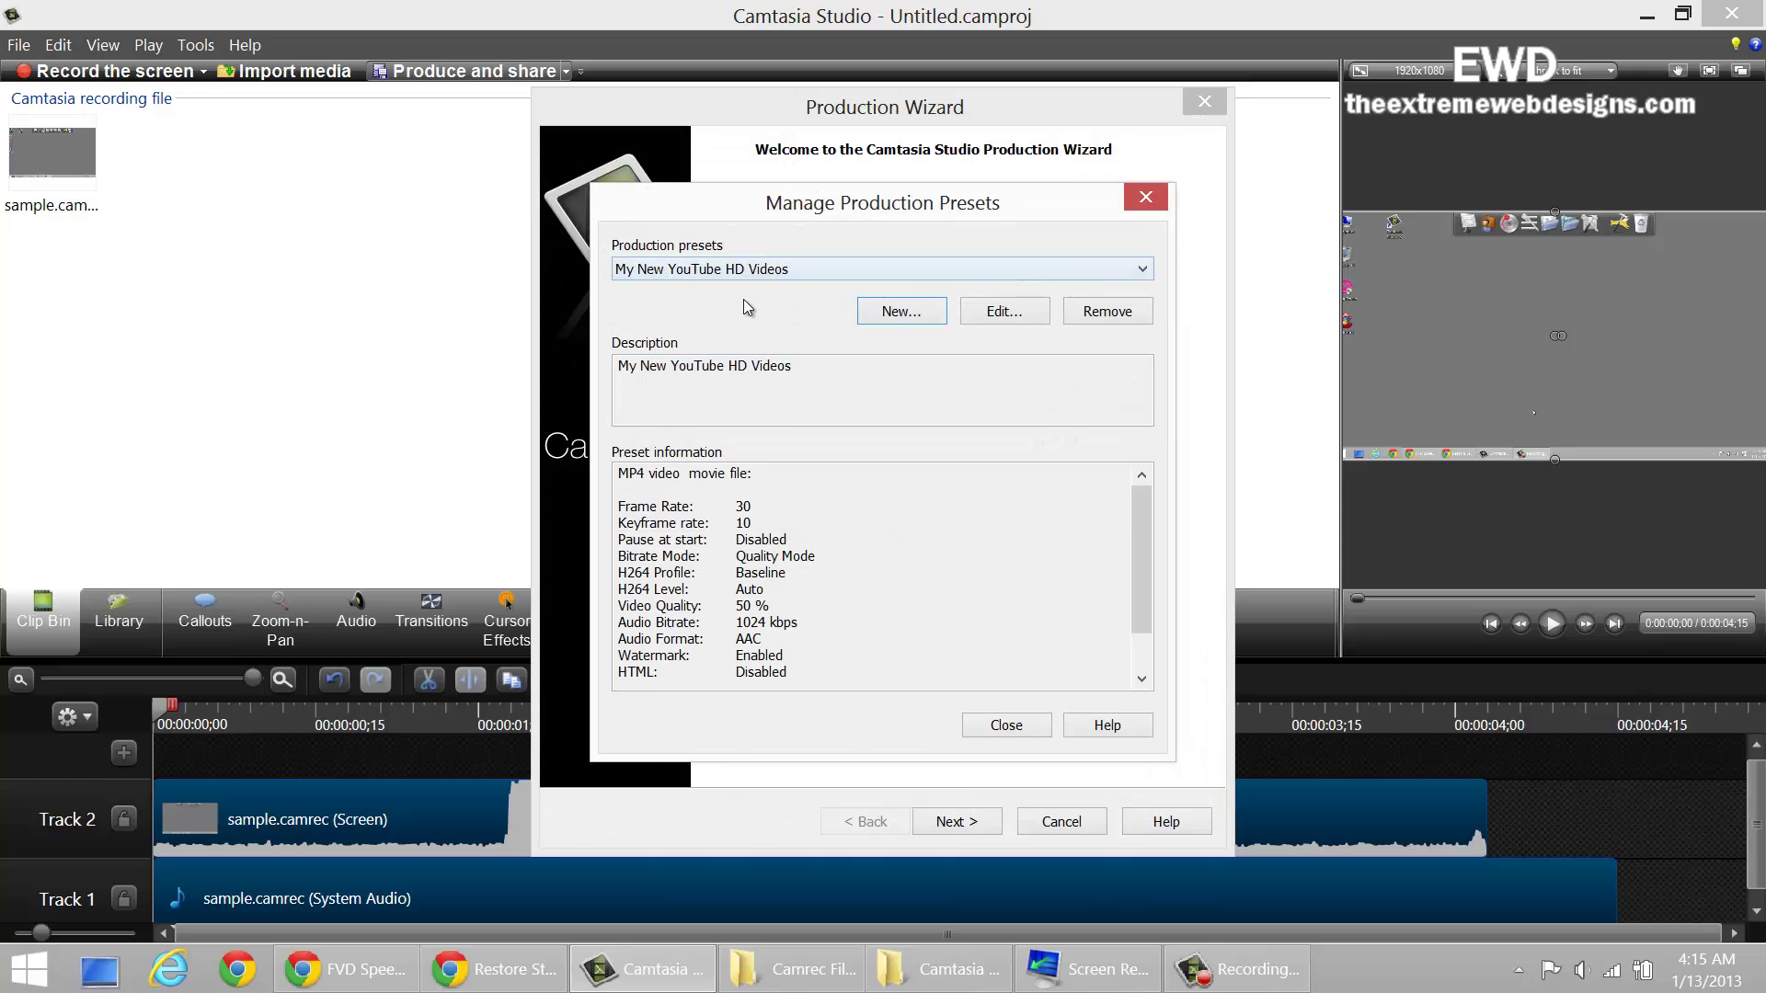
pyautogui.click(852, 272)
pyautogui.click(846, 241)
# Render the project as 'Sample 1' using the My New YouTube HD Videos preset.
pyautogui.click(1006, 725)
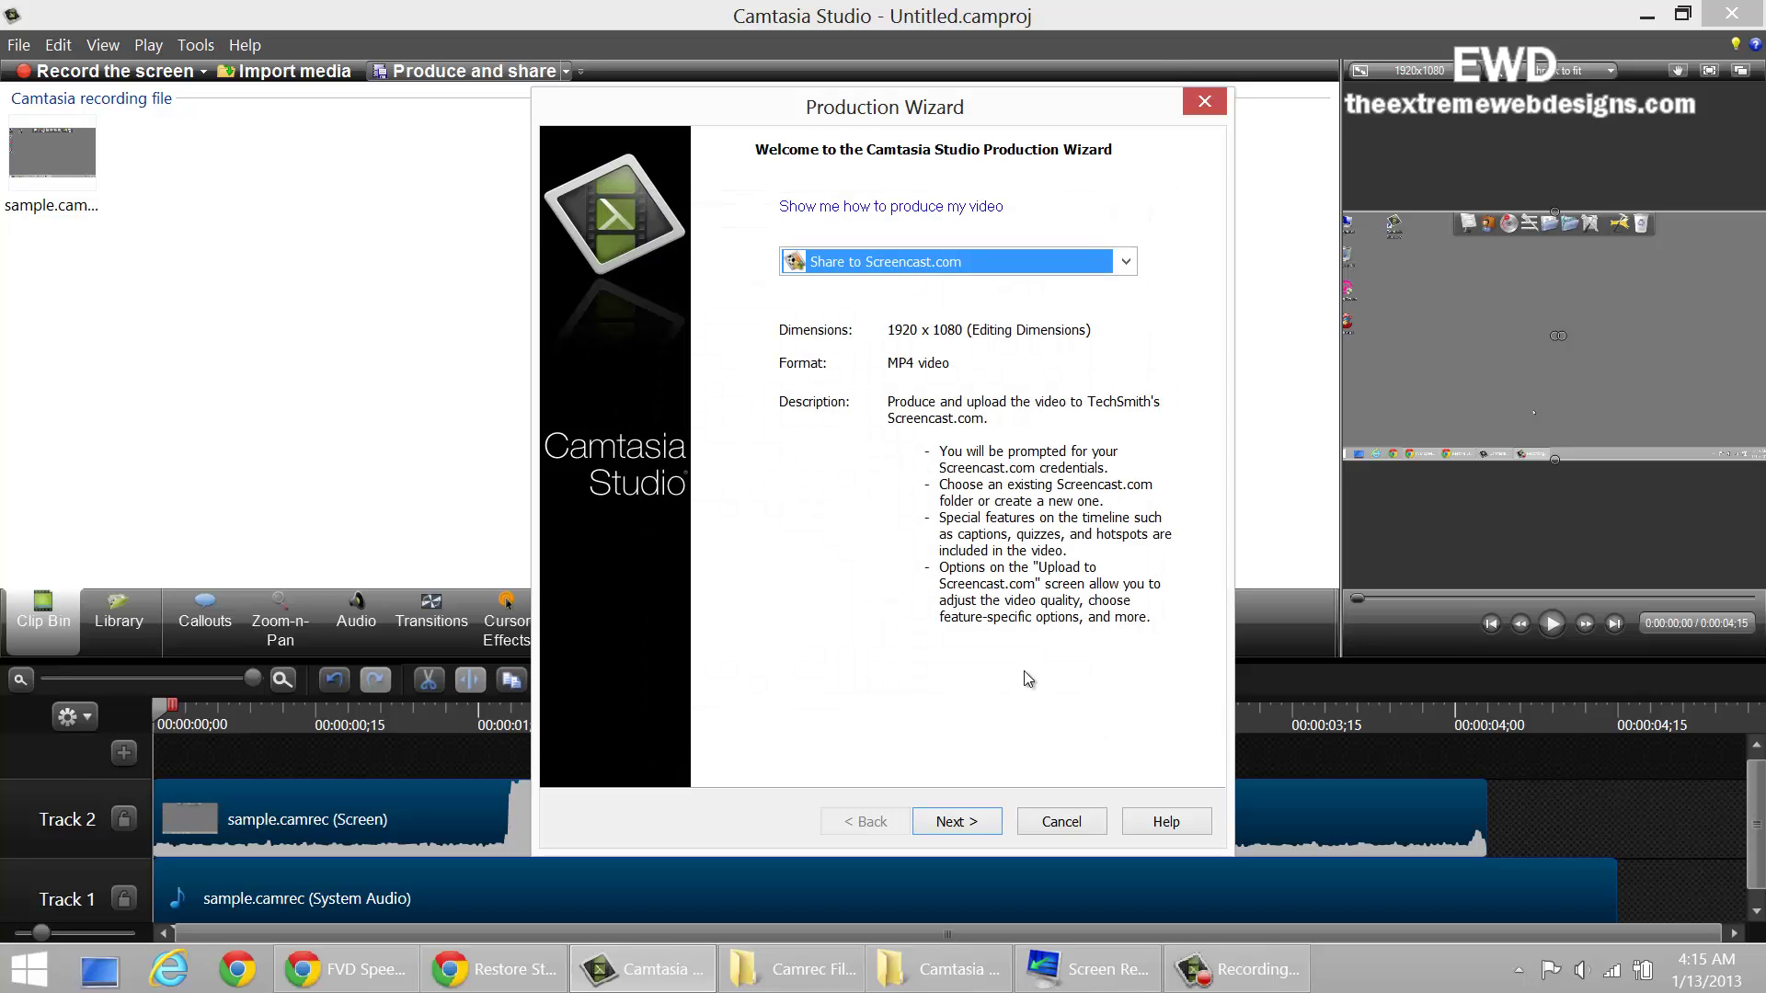
pyautogui.click(953, 266)
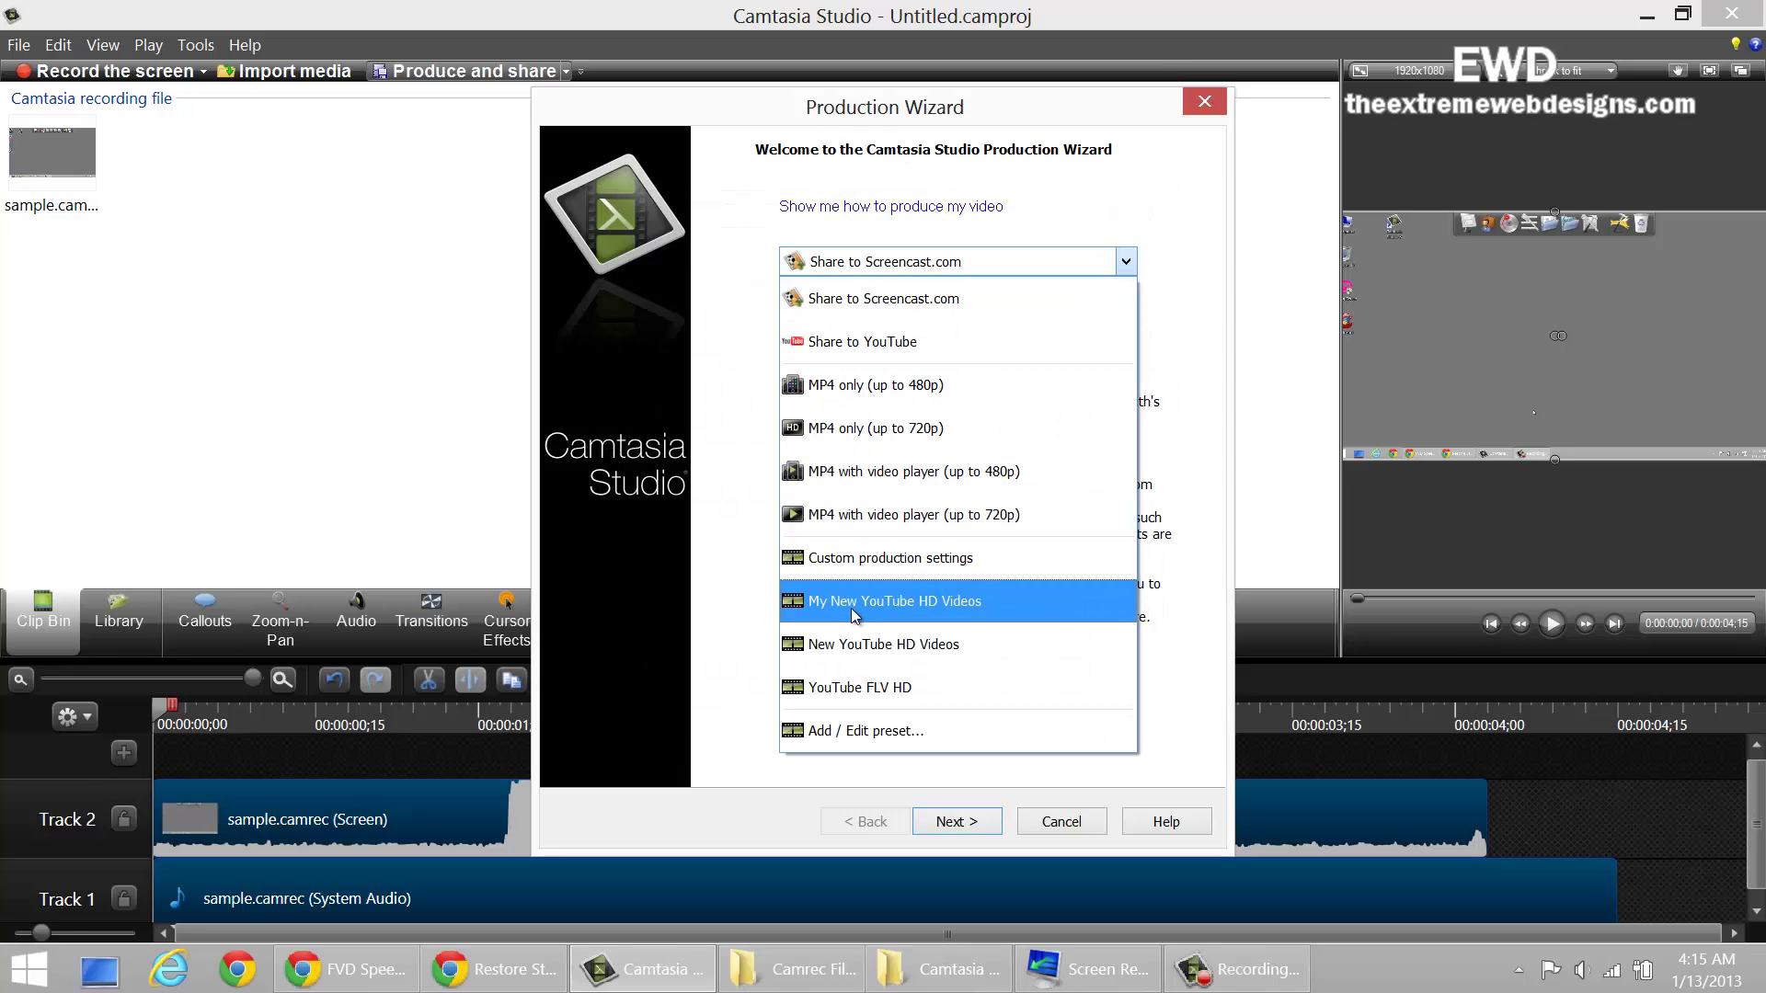
pyautogui.click(891, 605)
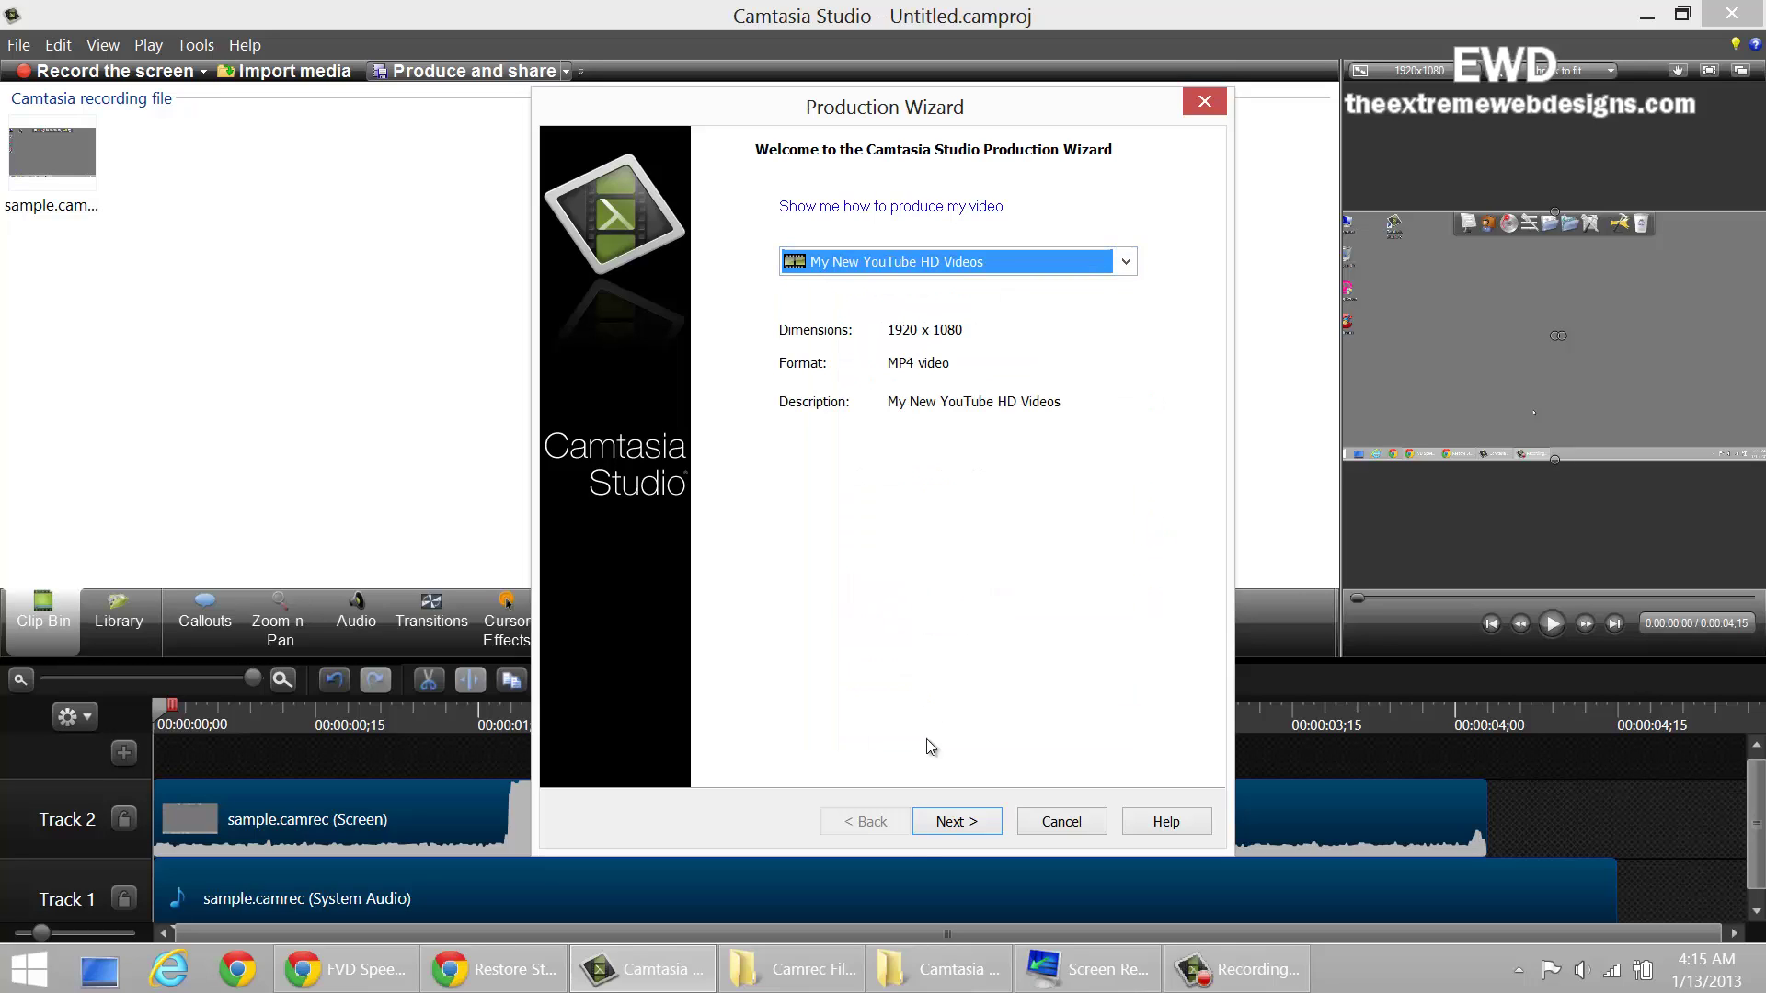
pyautogui.click(979, 820)
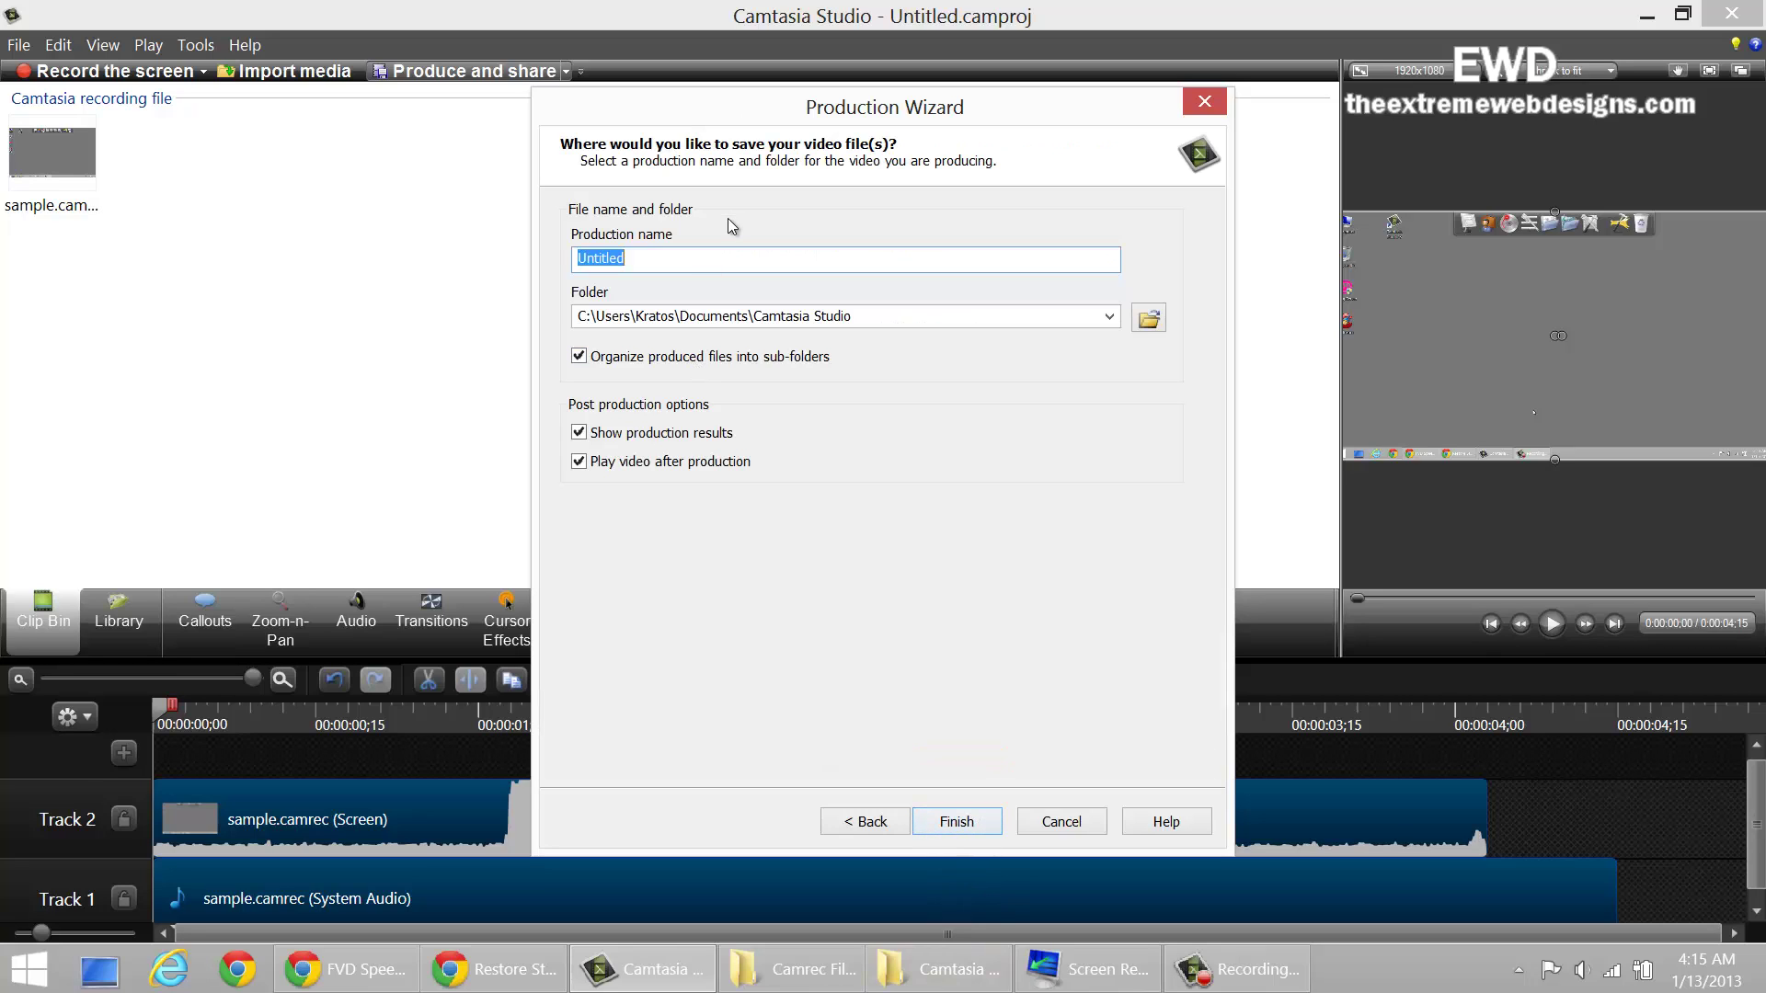
pyautogui.write('Sample 1')
pyautogui.click(958, 822)
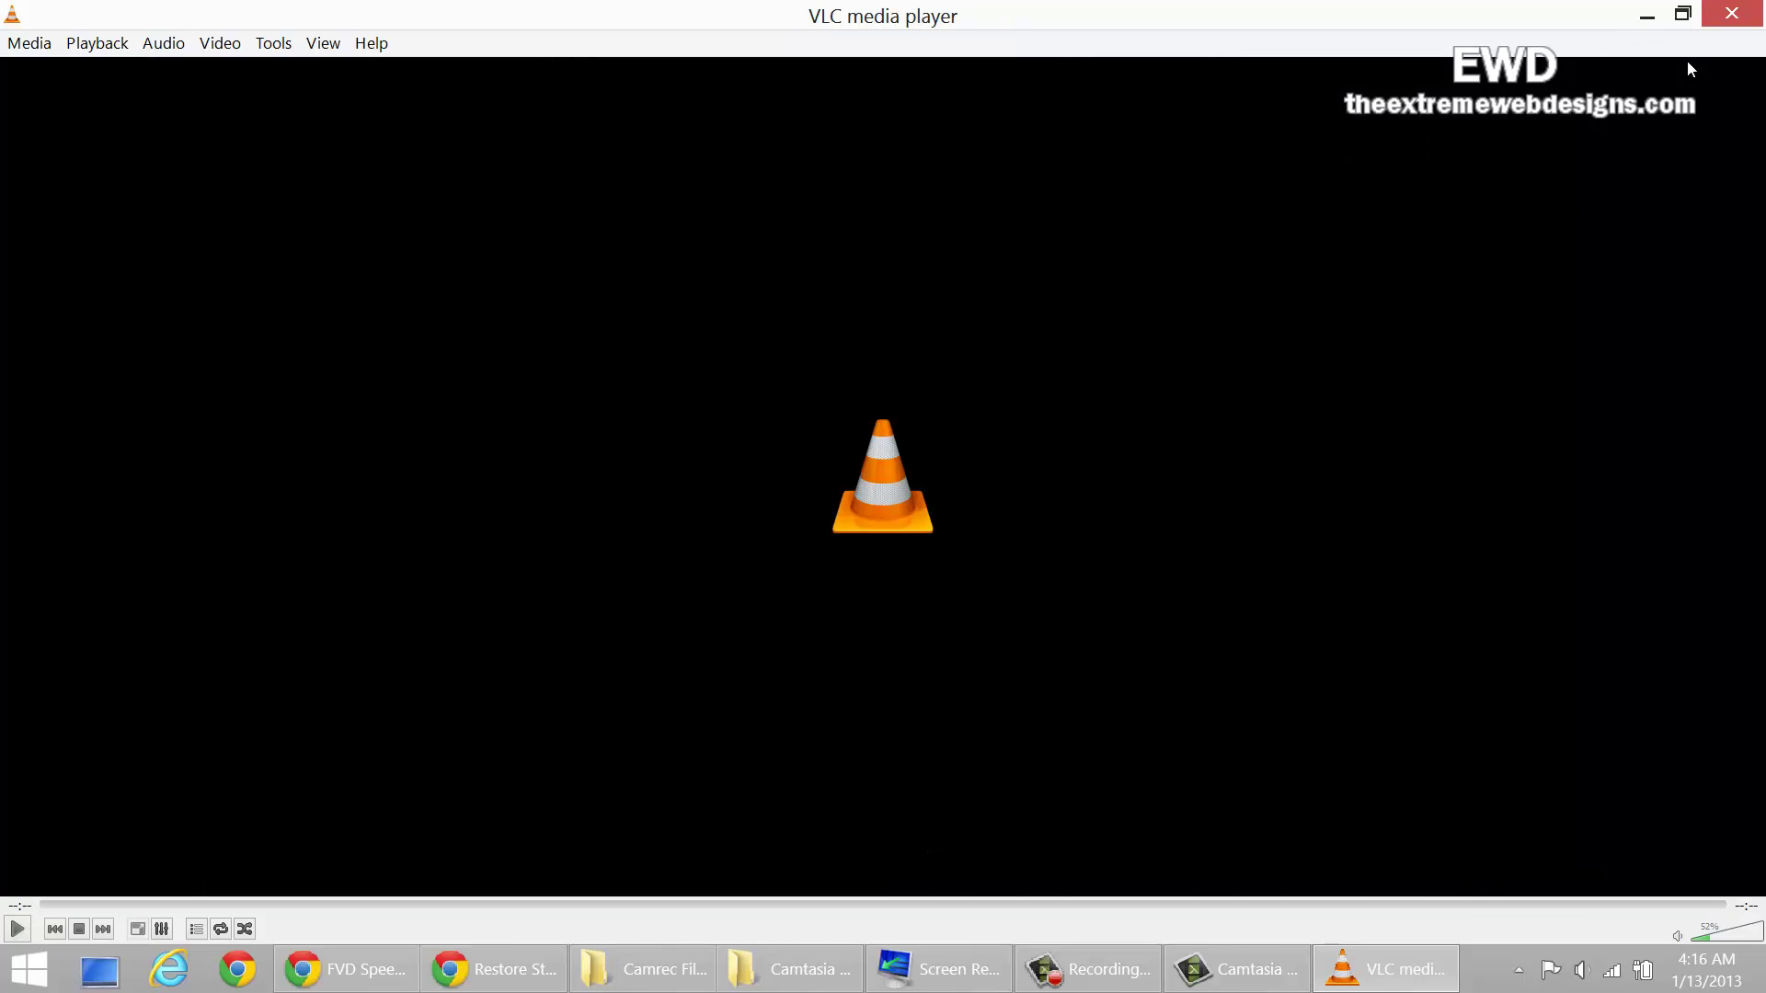
# Close VLC media player after the Sample 1 video finishes playing.
pyautogui.click(1731, 14)
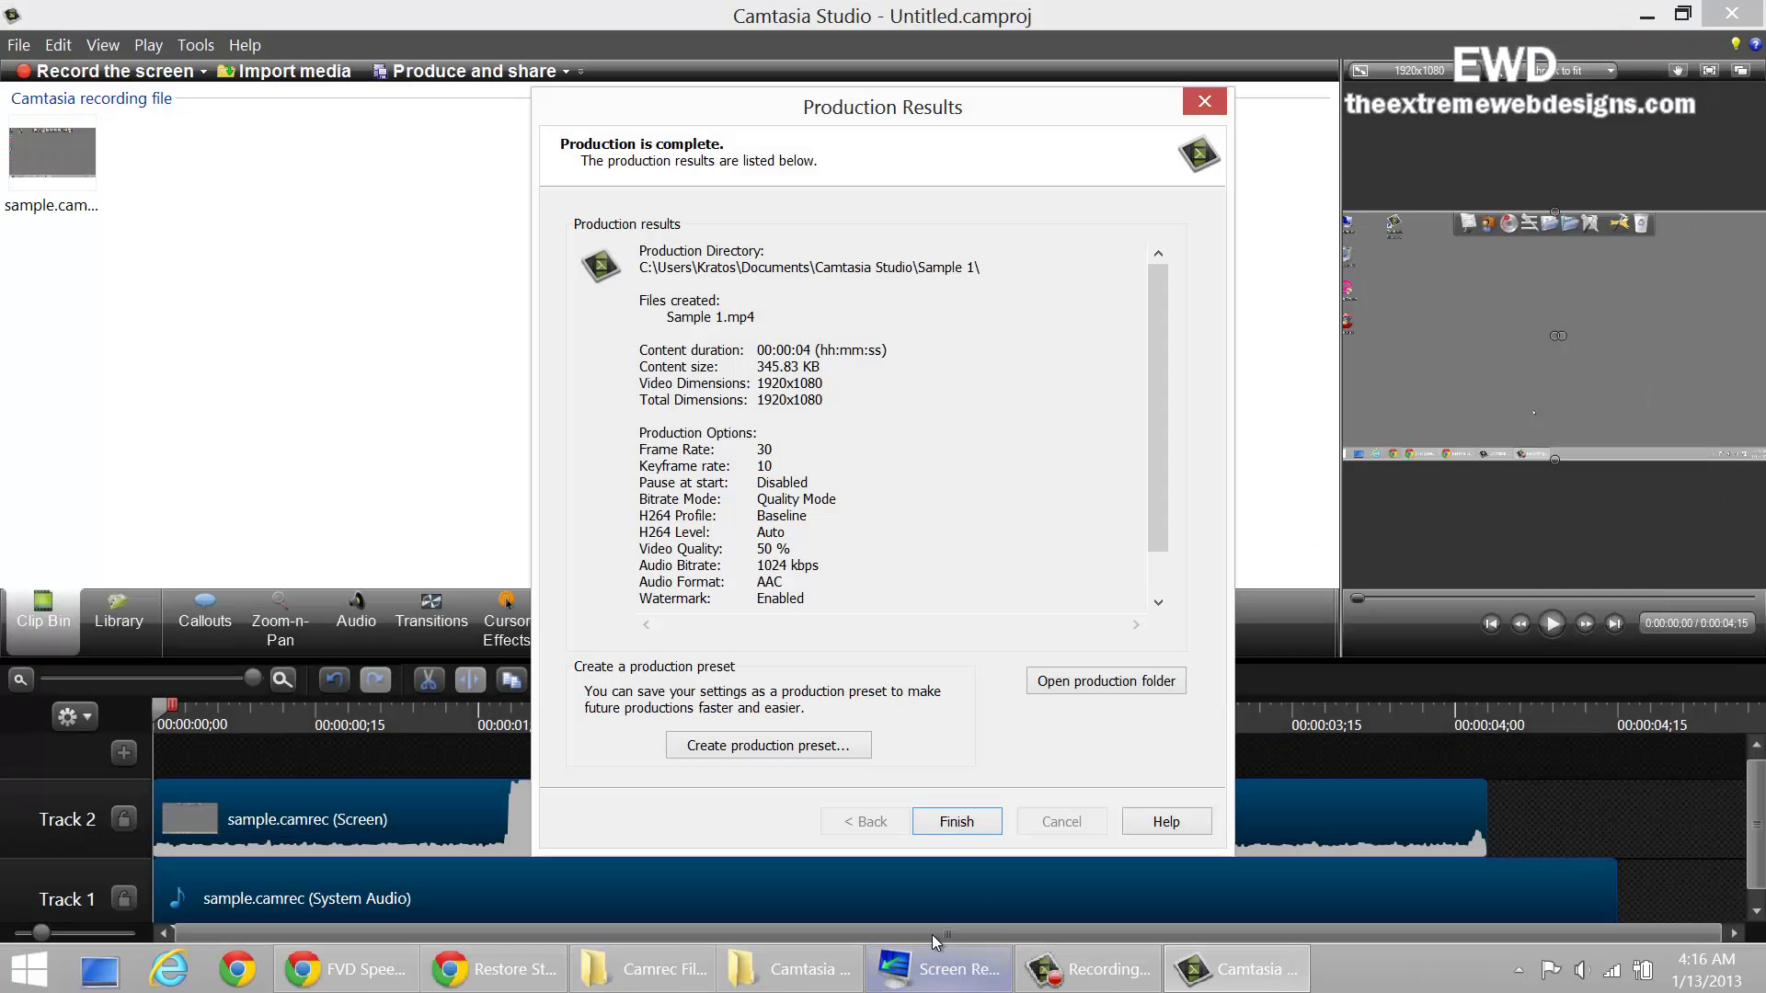
# Finish the Production Results dialog to return to the Camtasia editor.
pyautogui.click(982, 826)
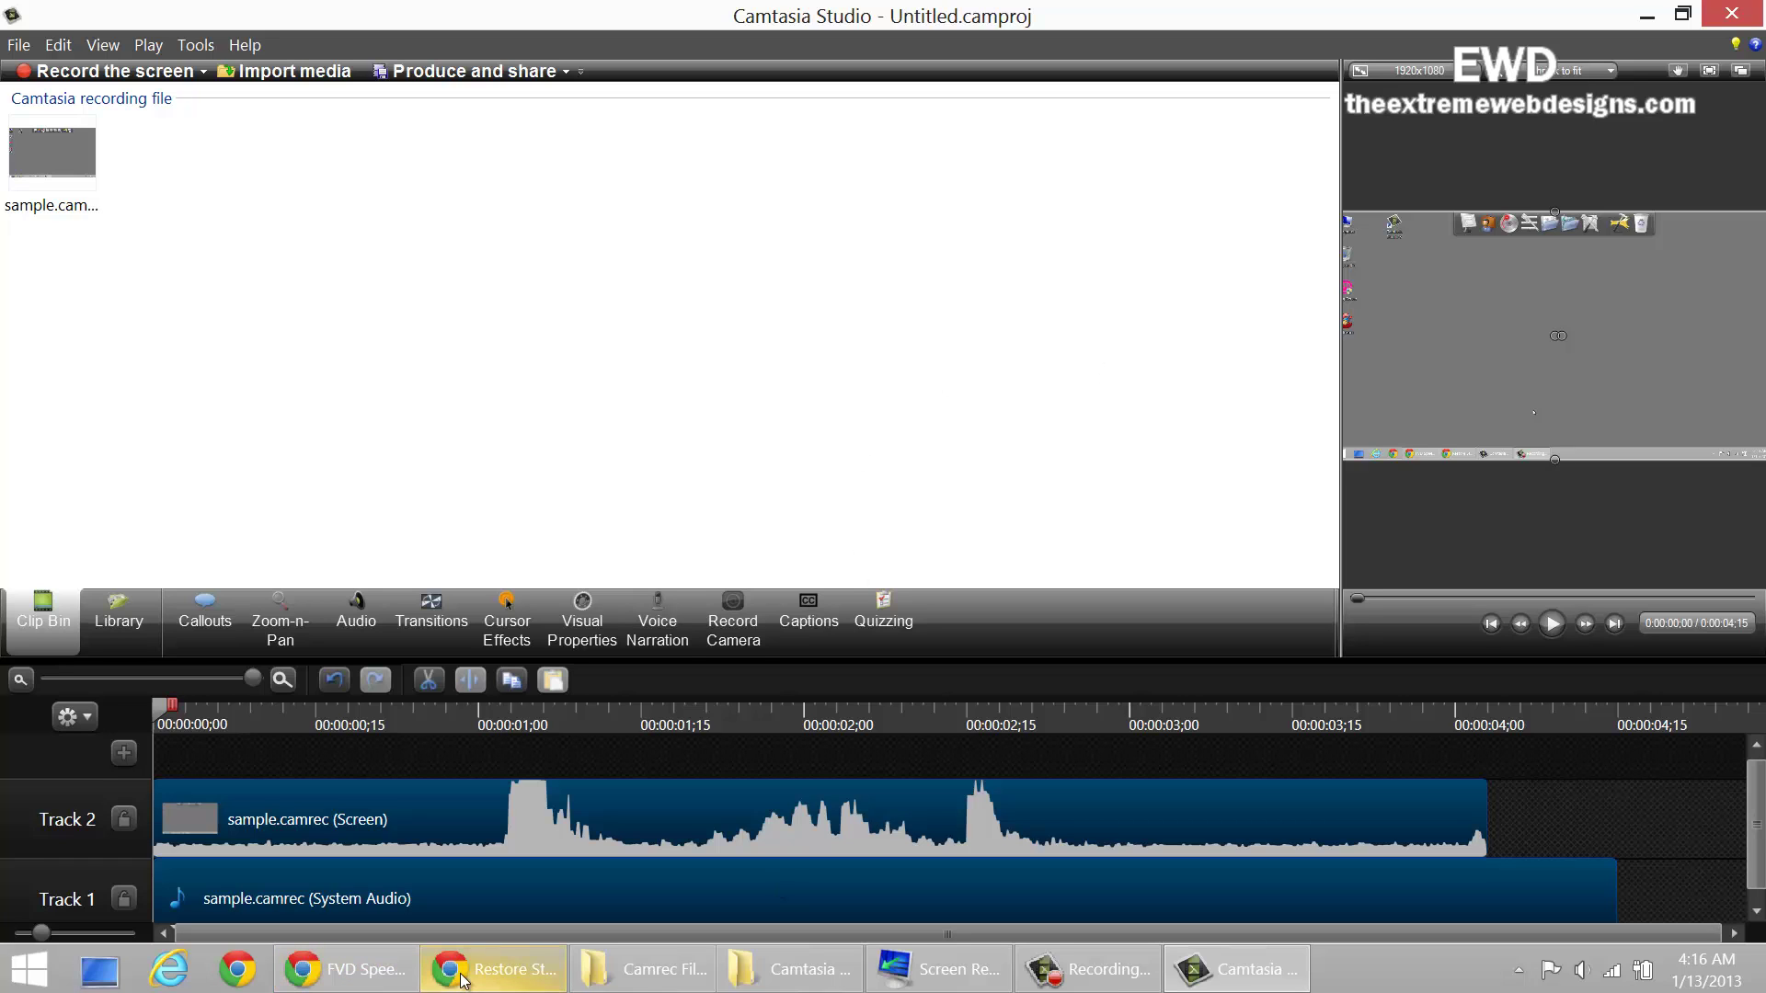
# Bring the 'Restore Start Menu In Windows 8' YouTube page back to the front in Chrome.
pyautogui.click(496, 970)
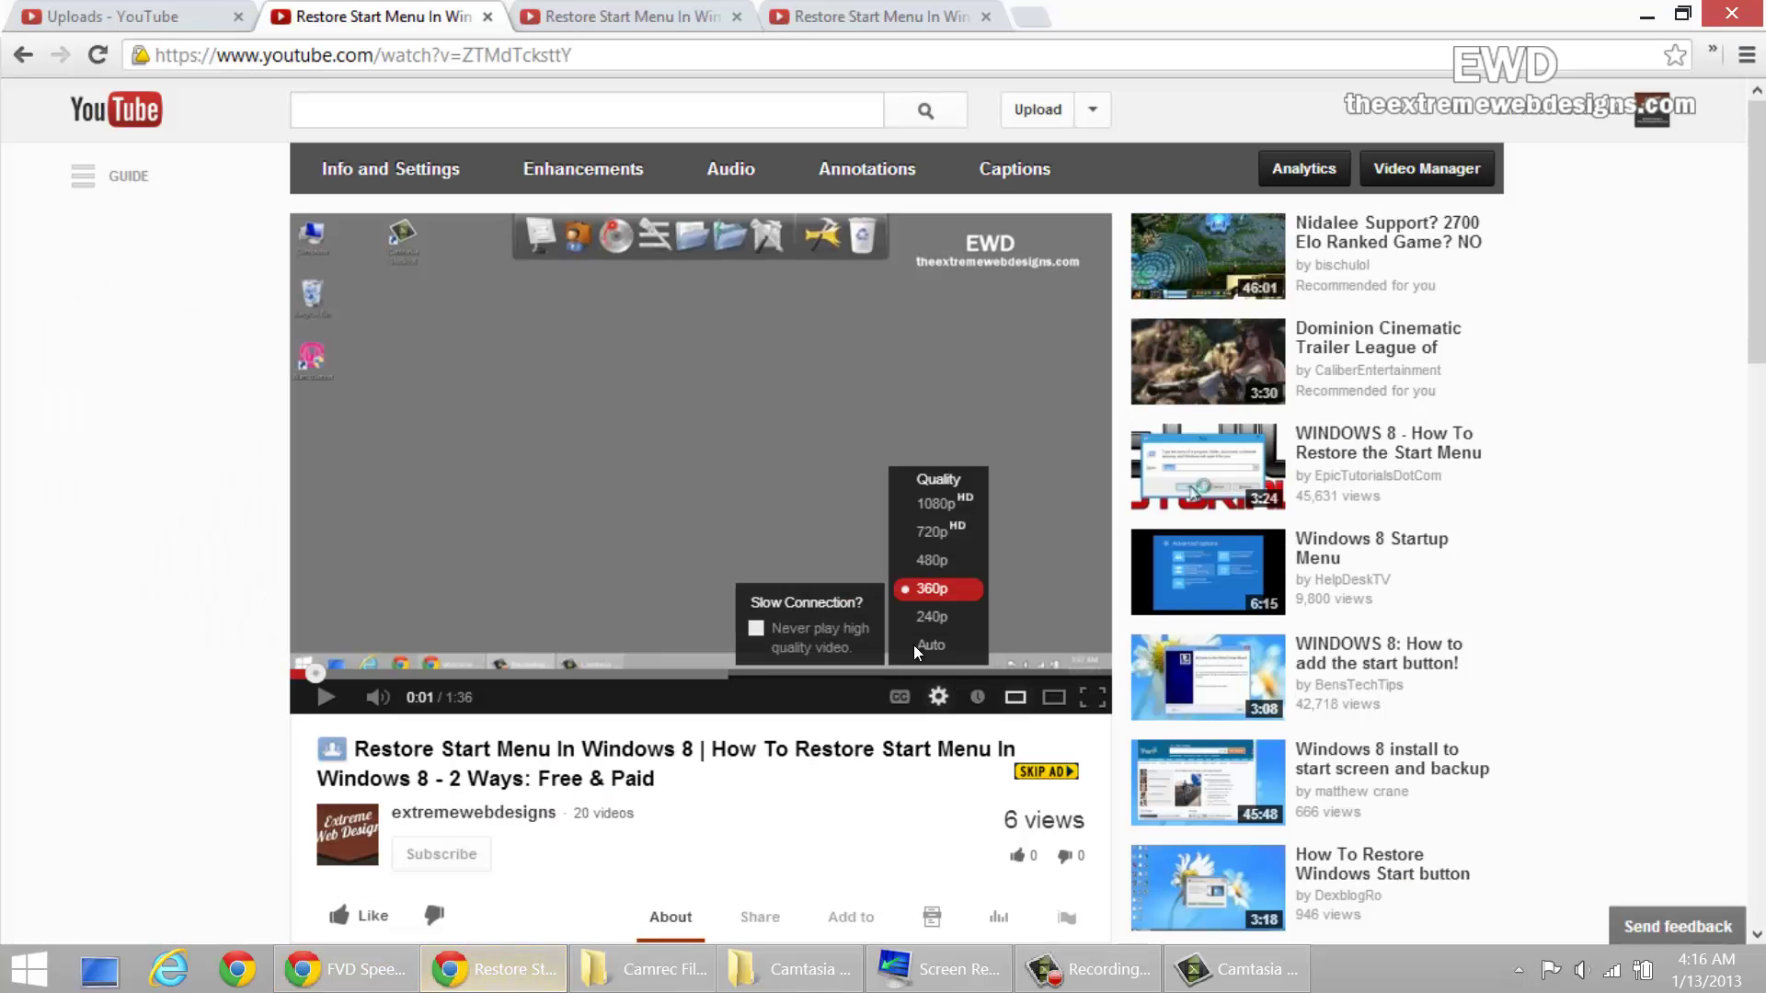